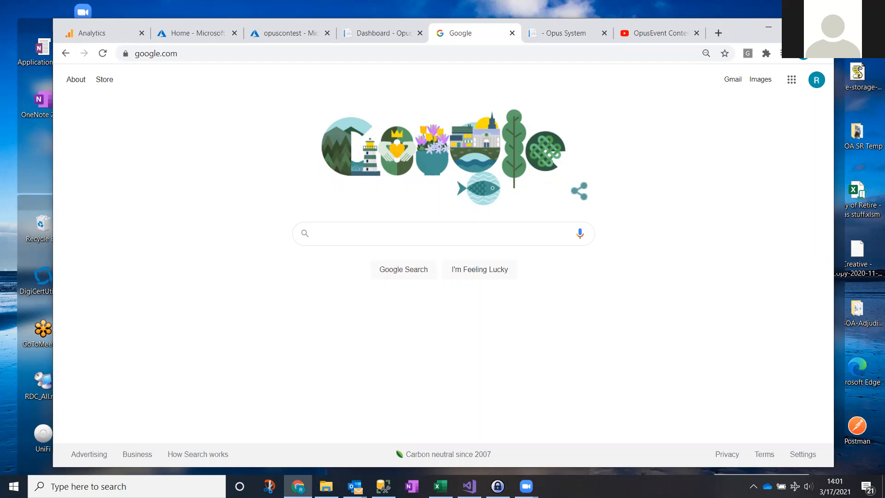
Open the contest.opusevent.com website
{"action": "left_click", "coordinate": [190, 54]}
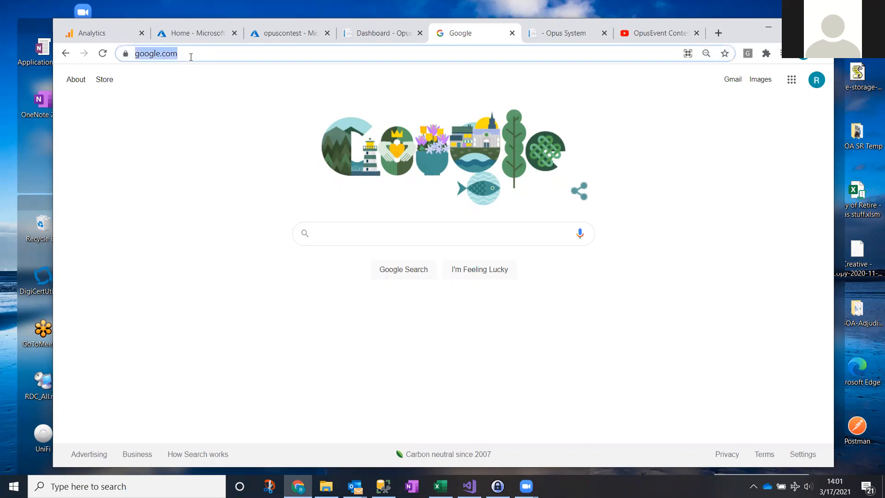
{"action": "type", "text": "contest.opusevent"}
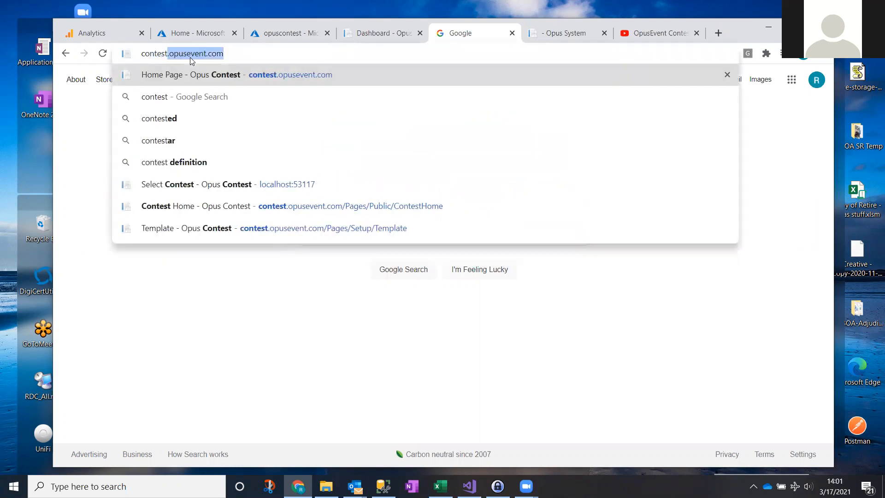
{"action": "key", "text": "Return"}
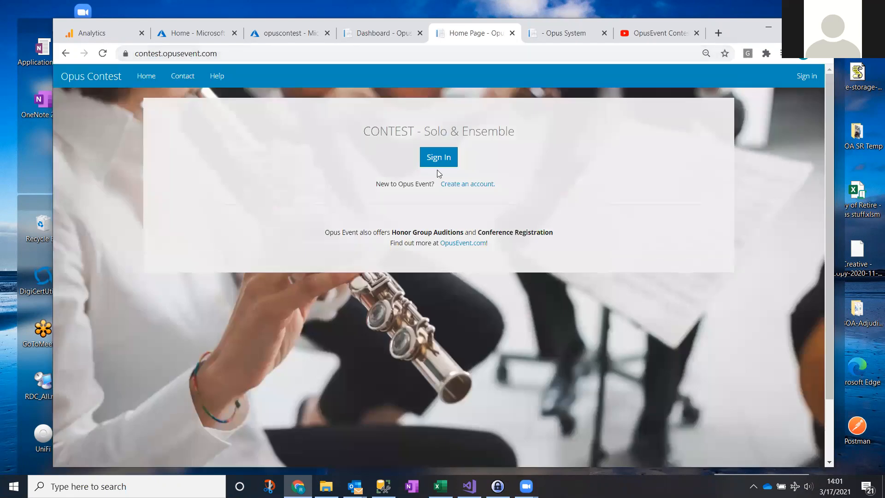
Sign in to OpusEvent with the account e-mail and password
{"action": "left_click", "coordinate": [442, 156]}
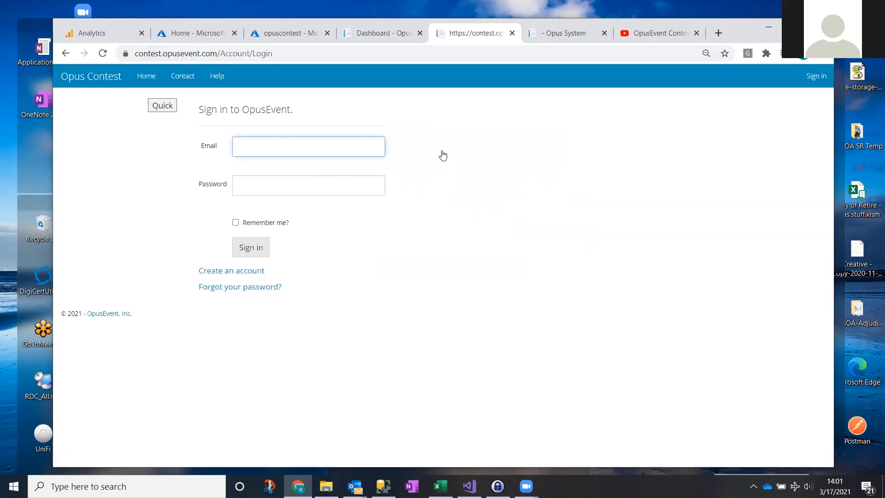
{"action": "type", "text": "rick"}
{"action": "key", "text": "Down"}
{"action": "key", "text": "Tab"}
{"action": "type", "text": "****"}
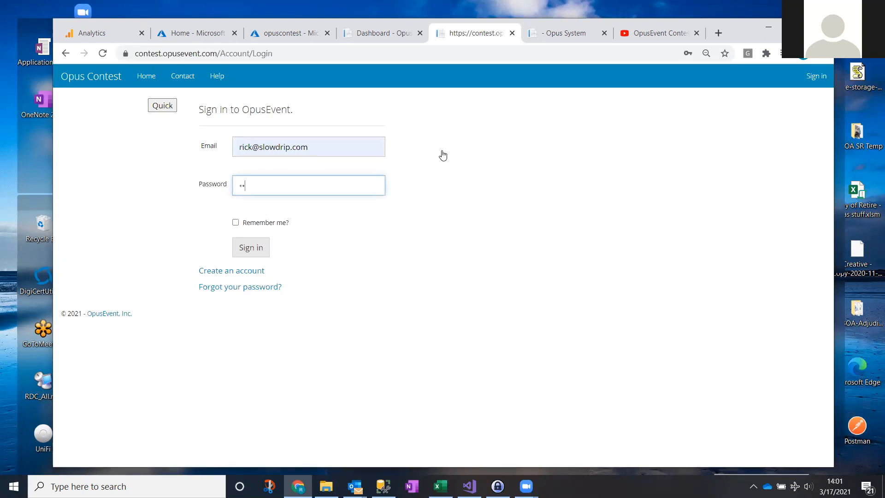
{"action": "type", "text": "*****"}
{"action": "key", "text": "Return"}
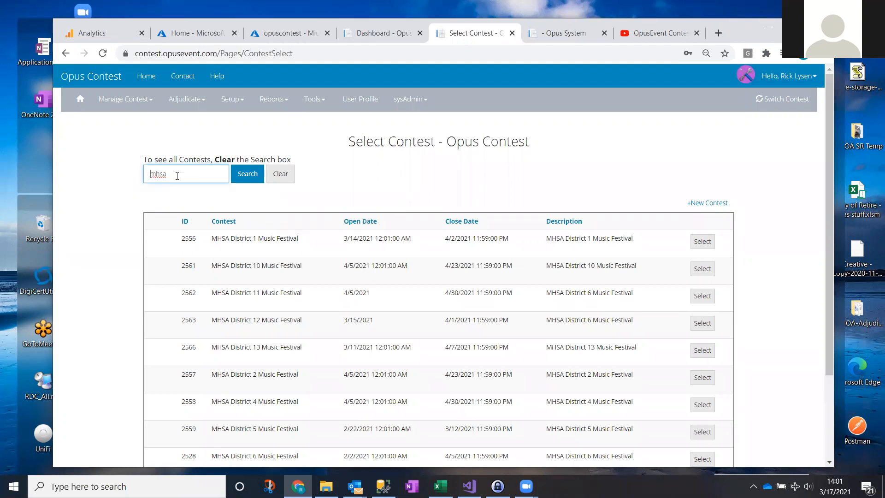
Select the MHSA District 6 Music Festival from the contest list
{"action": "left_click_drag", "start_coordinate": [177, 176], "coordinate": [131, 183]}
{"action": "scroll", "coordinate": [469, 198], "scroll_direction": "down", "scroll_amount": 3}
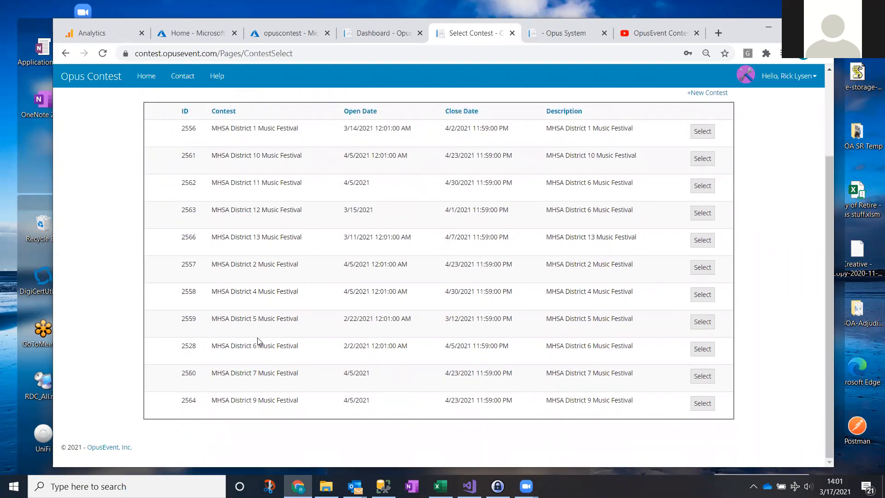
{"action": "left_click", "coordinate": [702, 349]}
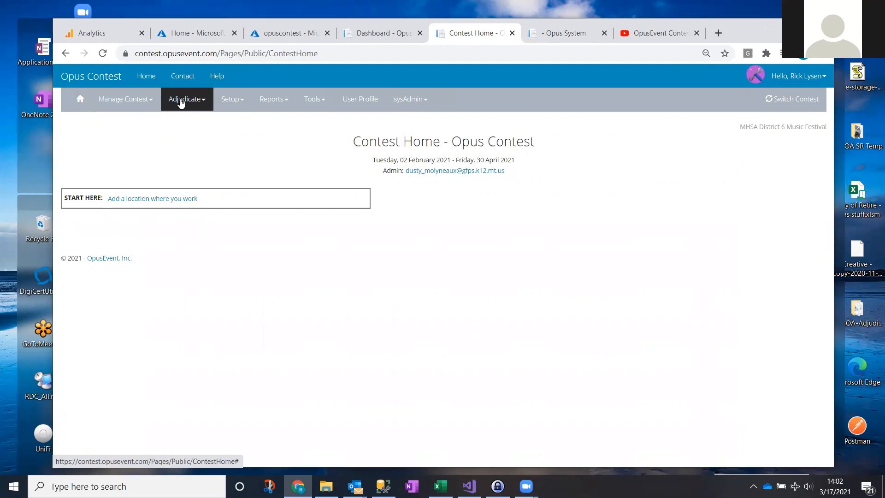
Open the contest's Billing/Opus settings and review the Virtual Contest options, including the adjudicator feedback choices
{"action": "left_click", "coordinate": [228, 104]}
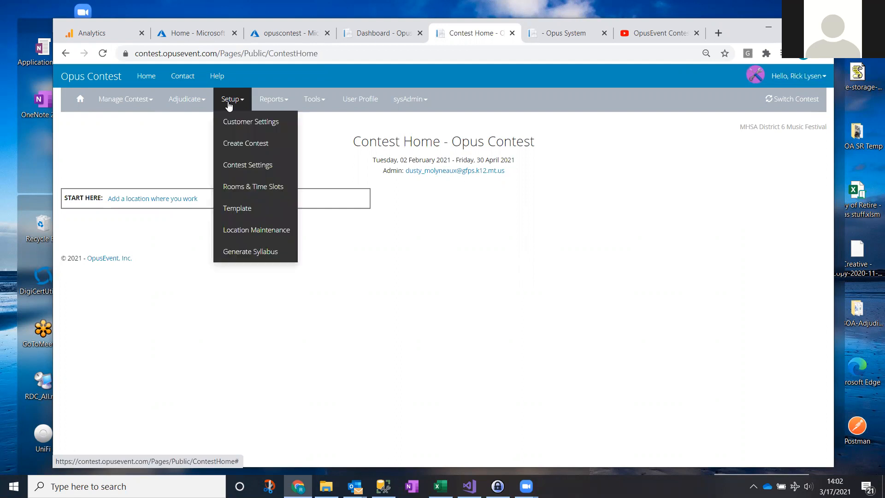
{"action": "left_click", "coordinate": [240, 168]}
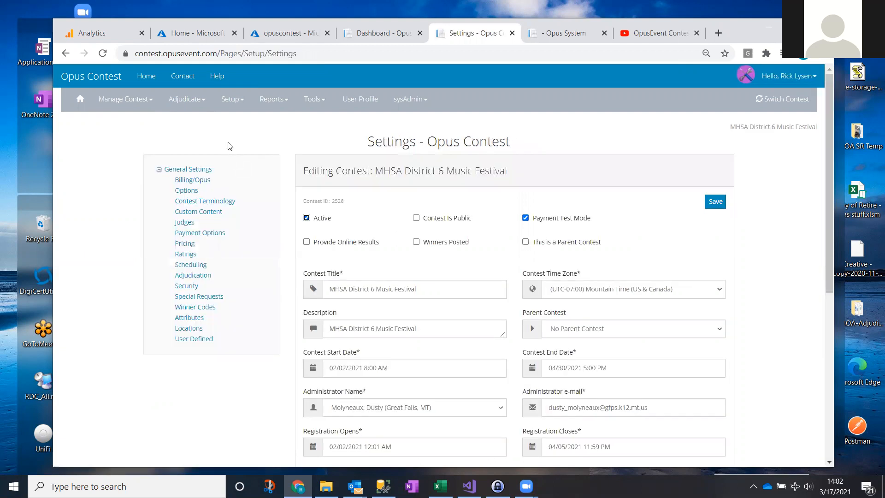
{"action": "left_click", "coordinate": [198, 183]}
{"action": "scroll", "coordinate": [379, 241], "scroll_direction": "down", "scroll_amount": 1}
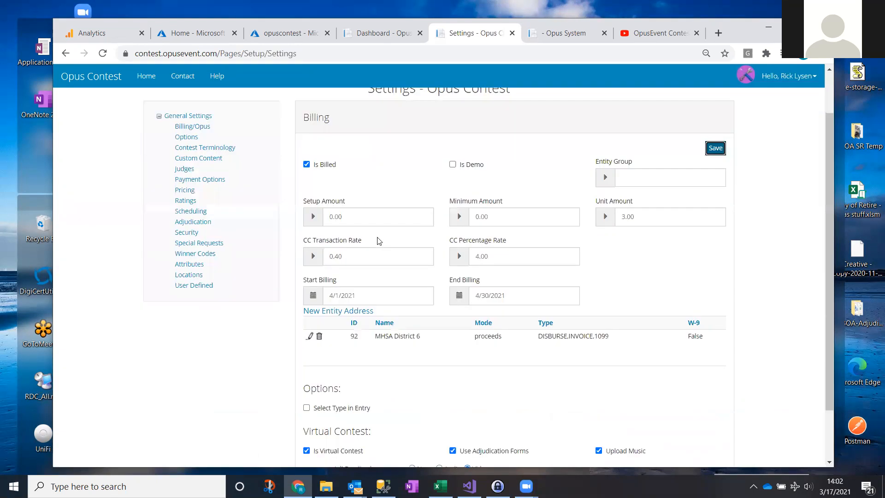
{"action": "scroll", "coordinate": [378, 240], "scroll_direction": "down", "scroll_amount": 1}
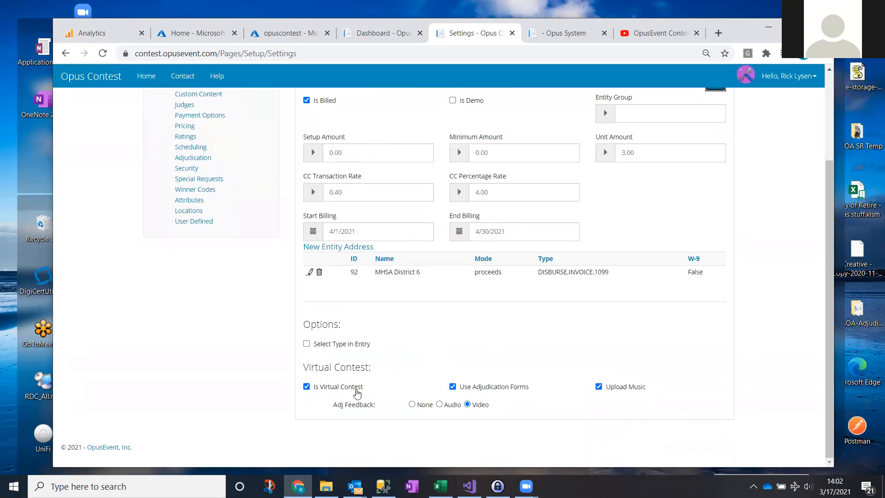
{"action": "left_click_drag", "start_coordinate": [355, 391], "coordinate": [292, 392]}
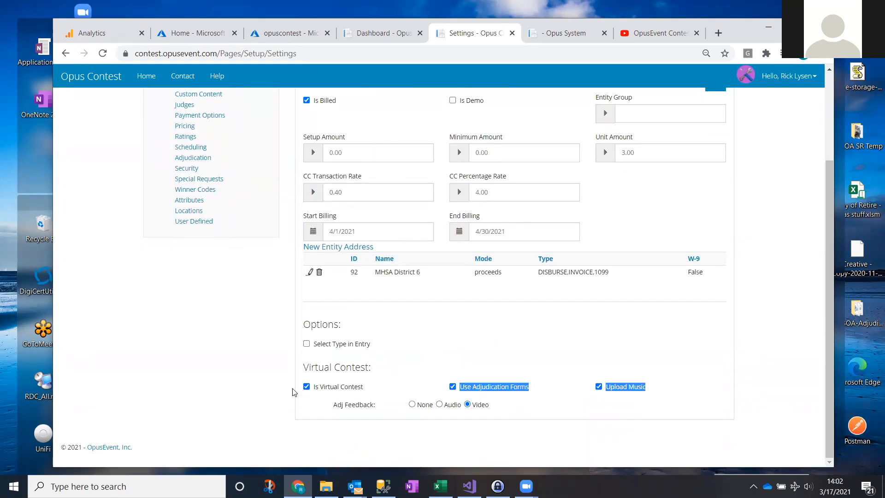
{"action": "left_click", "coordinate": [228, 404]}
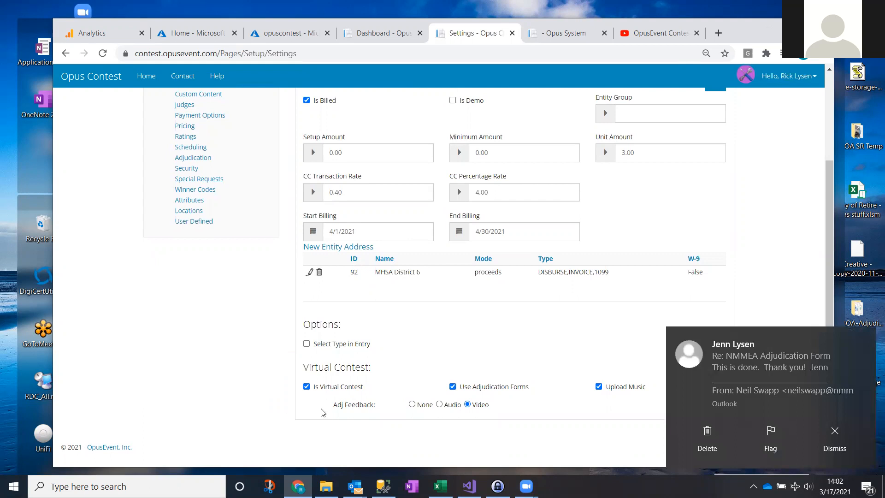
{"action": "left_click", "coordinate": [835, 427]}
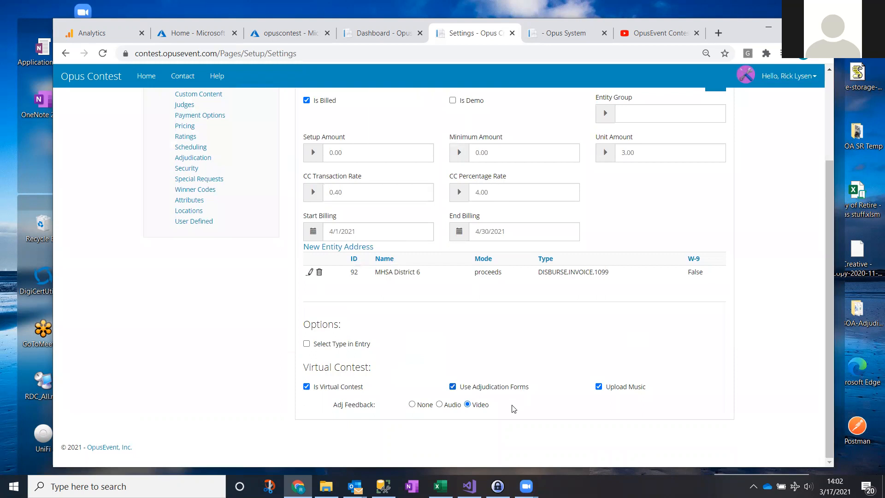
{"action": "left_click_drag", "start_coordinate": [328, 406], "coordinate": [507, 411]}
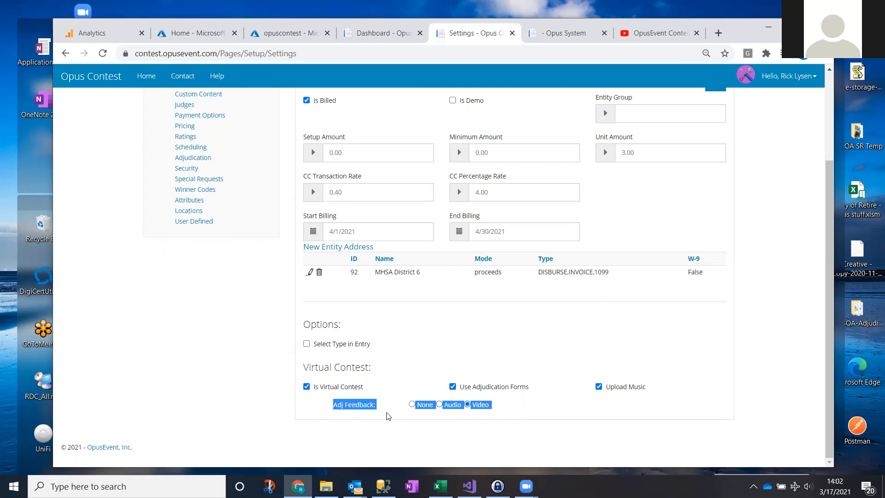
{"action": "left_click", "coordinate": [162, 342]}
Open the contest's Adjudication settings to review the virtual and adjudication dates and review options
{"action": "scroll", "coordinate": [154, 322], "scroll_direction": "up", "scroll_amount": 3}
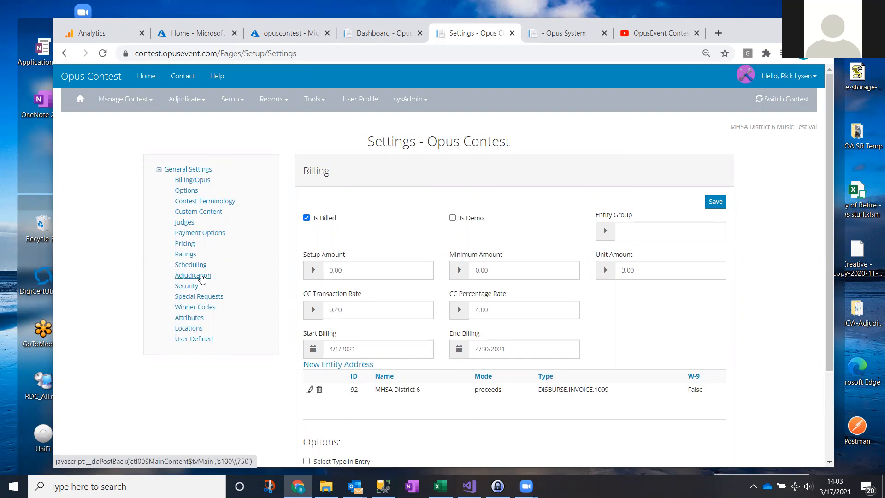
{"action": "left_click", "coordinate": [201, 276]}
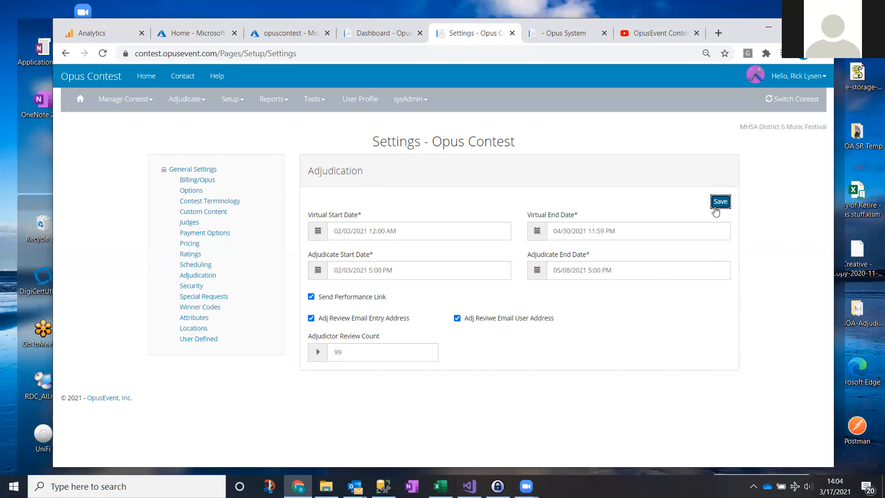
Open the contest template and look through the Band type, including its Flute Solo category
{"action": "left_click", "coordinate": [235, 108]}
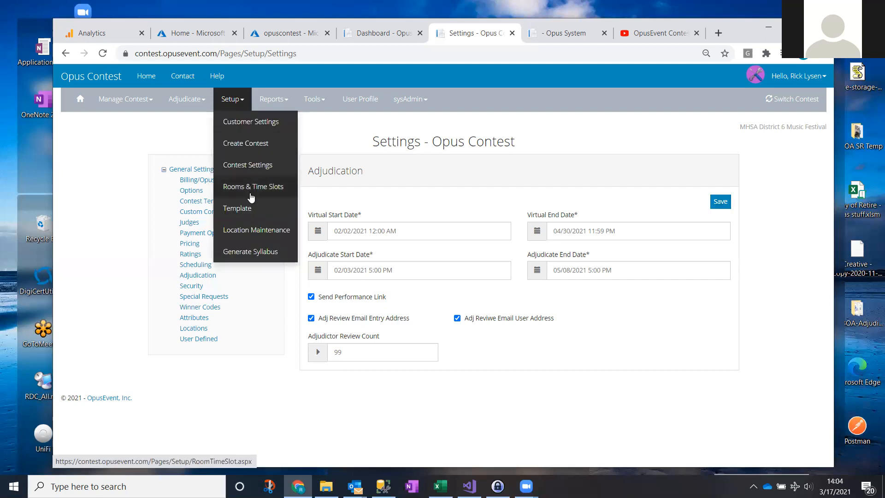
{"action": "left_click", "coordinate": [246, 211]}
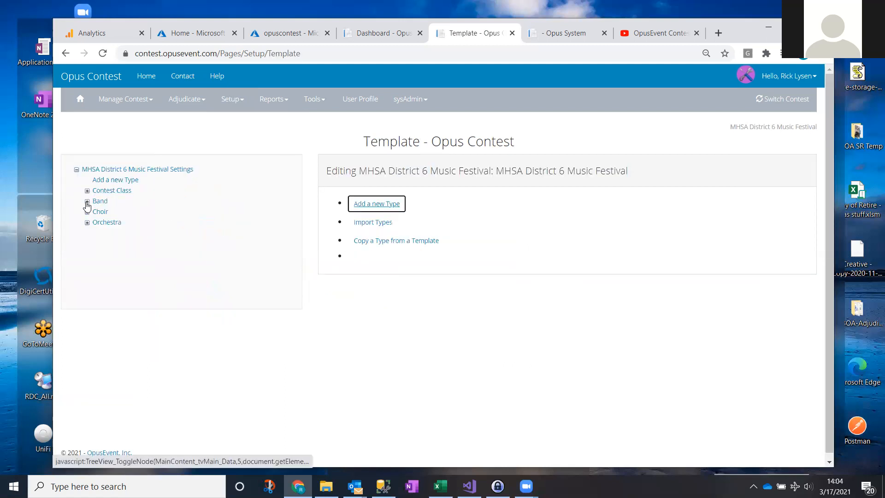
{"action": "left_click", "coordinate": [87, 202]}
{"action": "left_click", "coordinate": [87, 202]}
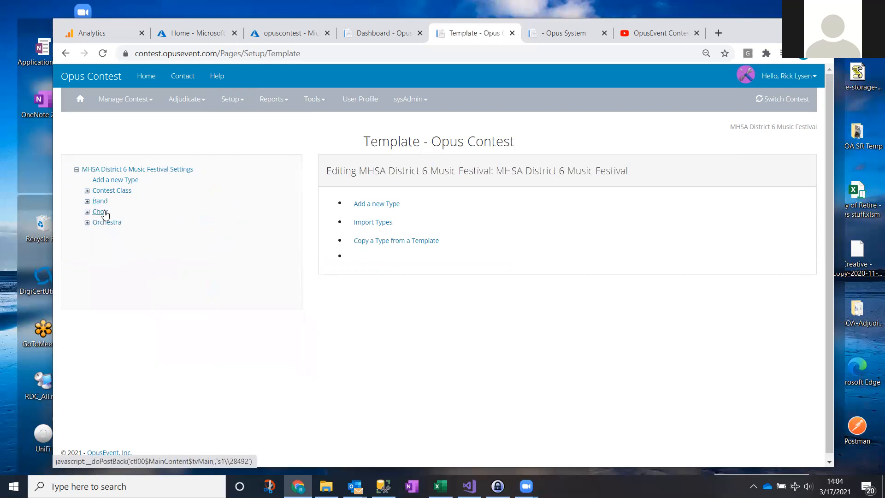
{"action": "left_click", "coordinate": [87, 201]}
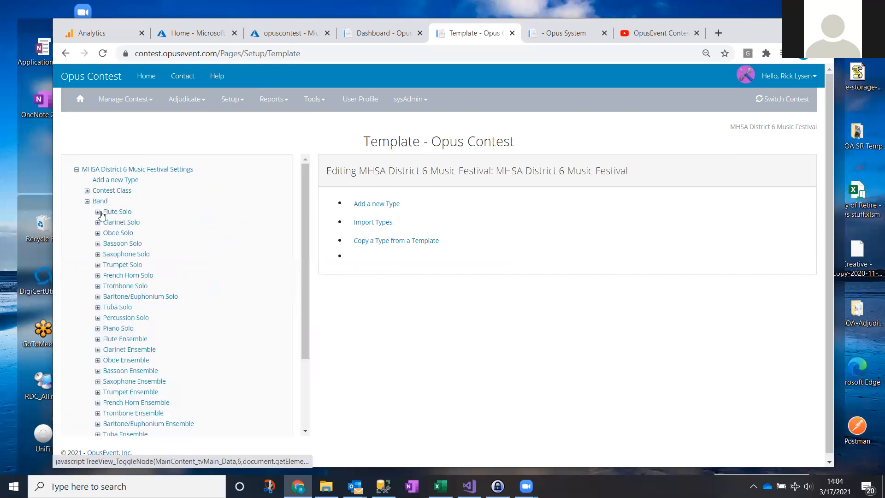
{"action": "left_click", "coordinate": [98, 212]}
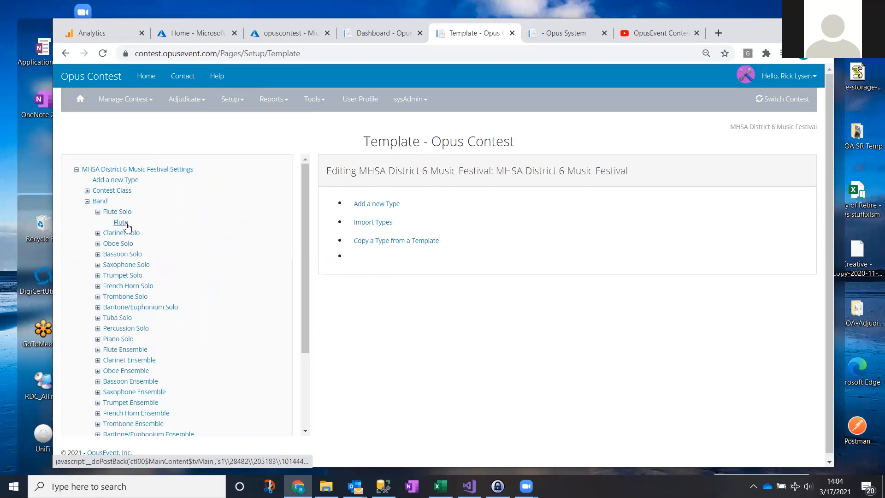
{"action": "left_click", "coordinate": [87, 201]}
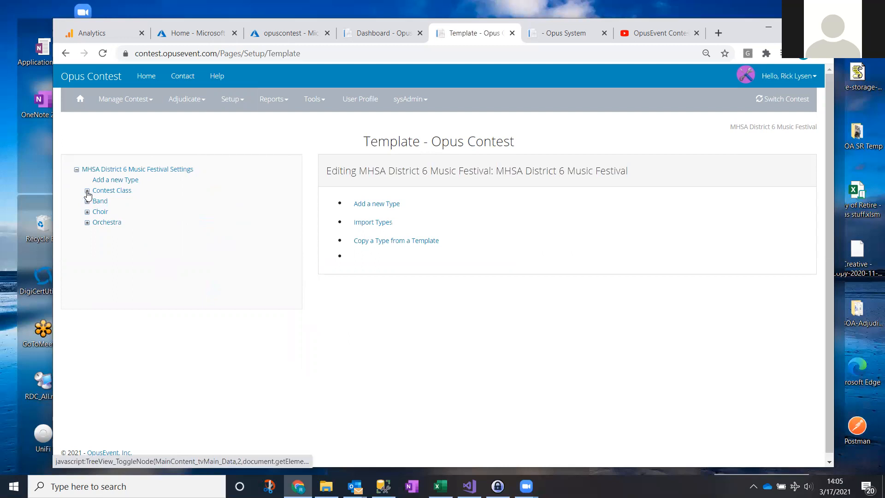
Open the Solo contest class for editing and review its Performances list
{"action": "left_click", "coordinate": [87, 192]}
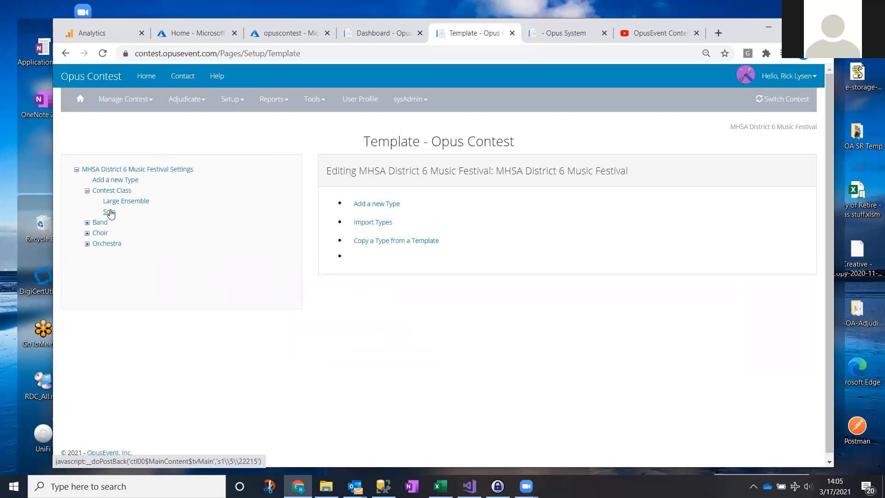
{"action": "left_click", "coordinate": [109, 212]}
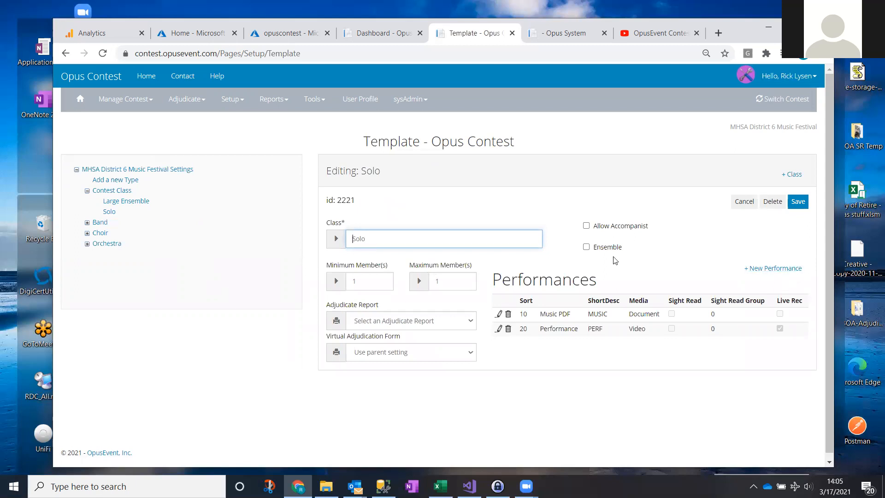
{"action": "left_click_drag", "start_coordinate": [491, 273], "coordinate": [780, 338]}
{"action": "left_click", "coordinate": [721, 354]}
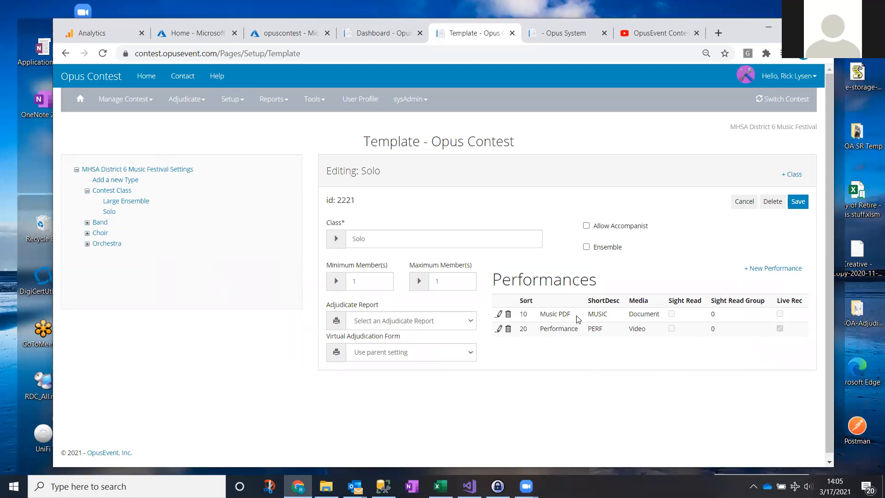
{"action": "left_click_drag", "start_coordinate": [580, 315], "coordinate": [536, 318]}
{"action": "left_click", "coordinate": [582, 349]}
Start a new performance for the Solo class with description "Second perf piece" and short description "No2"
{"action": "left_click", "coordinate": [786, 271]}
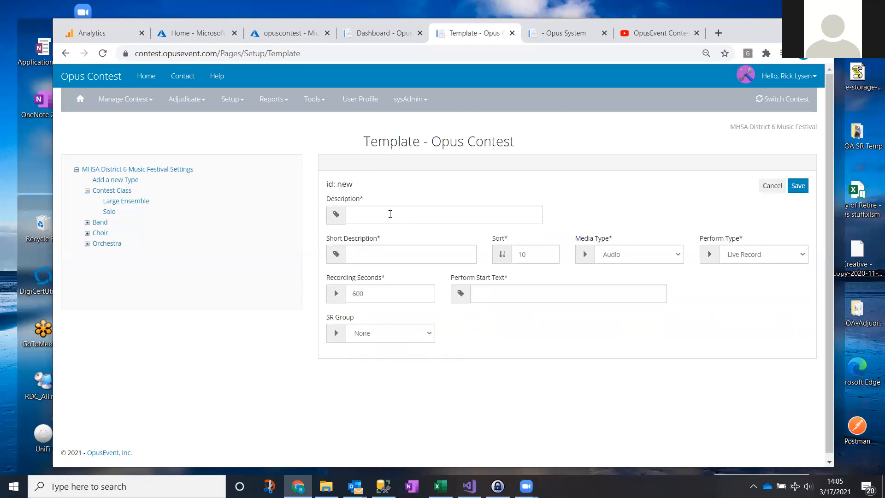
{"action": "left_click", "coordinate": [390, 214]}
{"action": "type", "text": "S"}
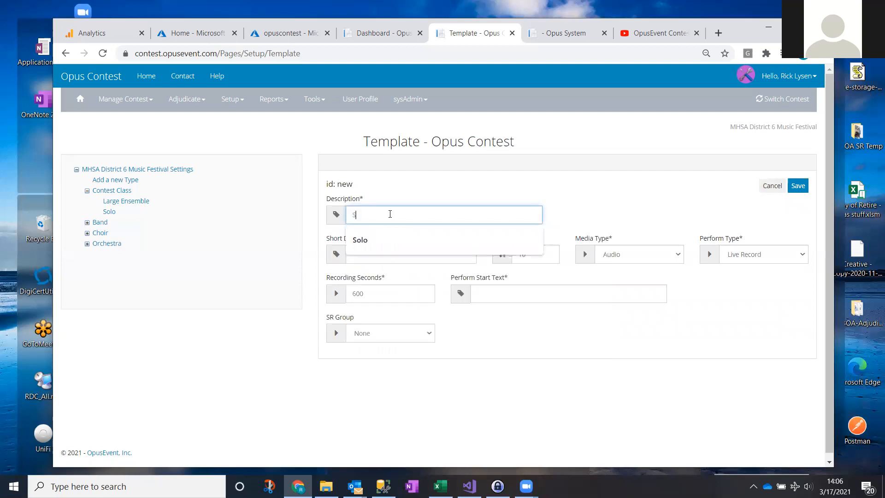
{"action": "type", "text": "econd p"}
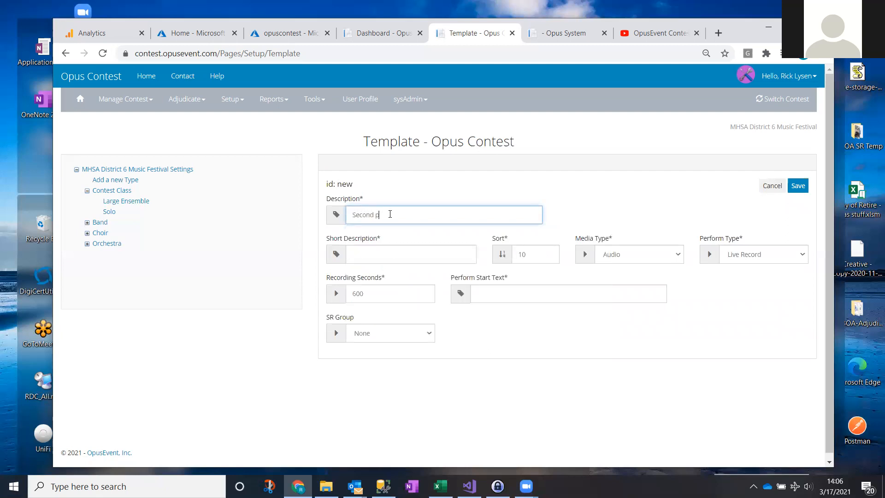
{"action": "type", "text": "erf piece"}
{"action": "key", "text": "Tab"}
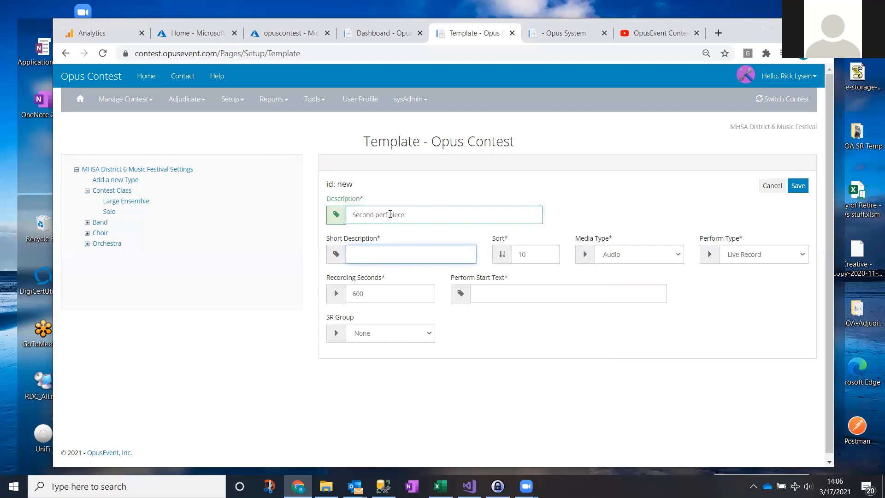
{"action": "type", "text": "No2"}
{"action": "key", "text": "Tab"}
{"action": "key", "text": "Tab"}
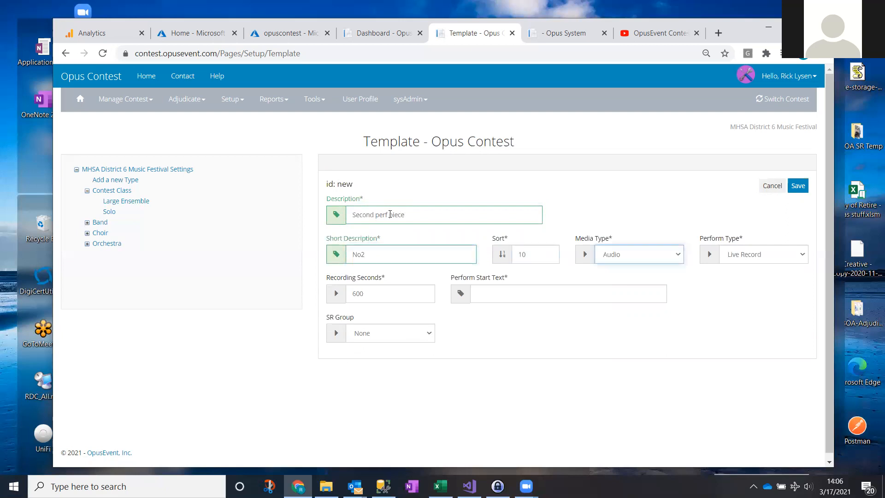
Choose Video as the new performance's media type, check its recording seconds and discard the new performance
{"action": "left_click", "coordinate": [652, 256]}
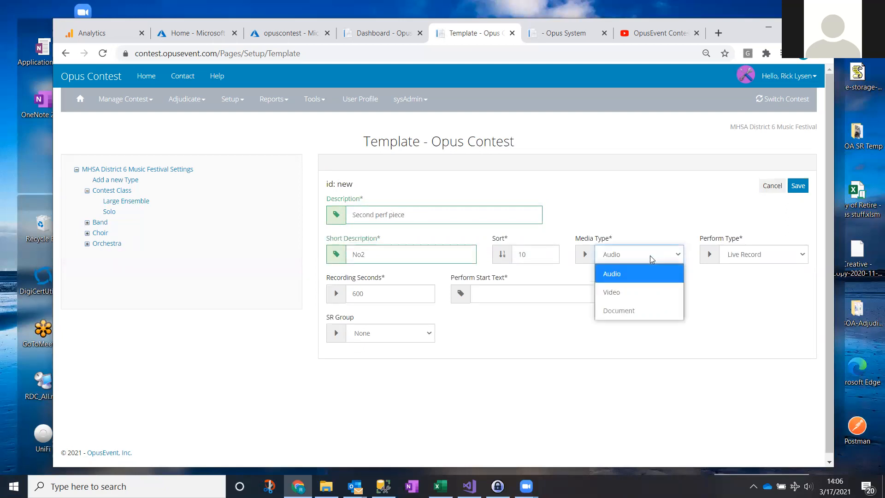
{"action": "left_click", "coordinate": [617, 292]}
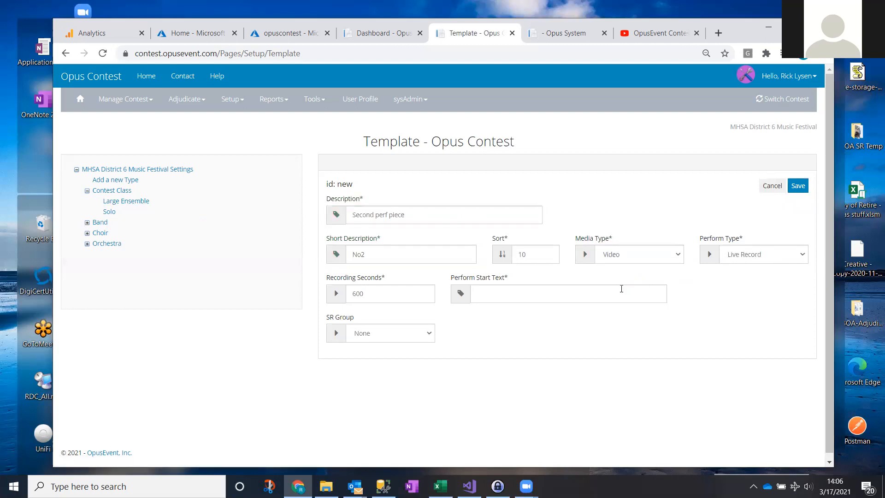
{"action": "left_click", "coordinate": [392, 295]}
{"action": "double_click", "coordinate": [392, 296]}
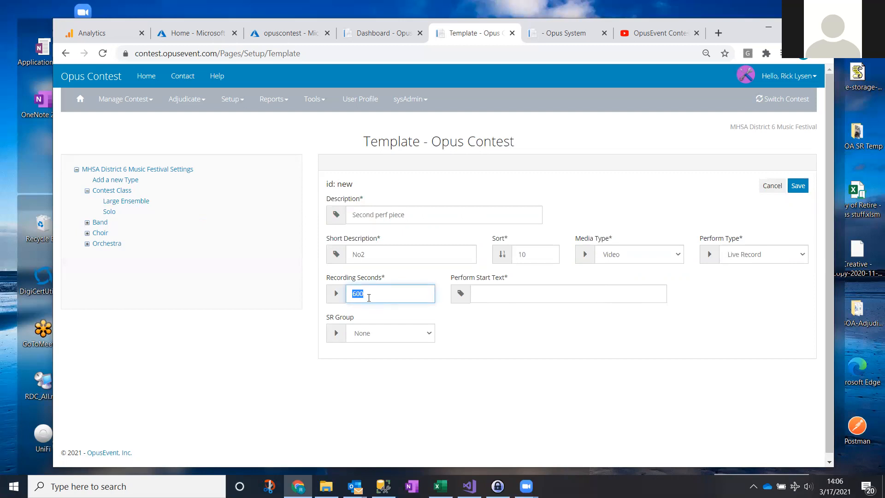
{"action": "left_click", "coordinate": [369, 297]}
{"action": "left_click", "coordinate": [773, 186]}
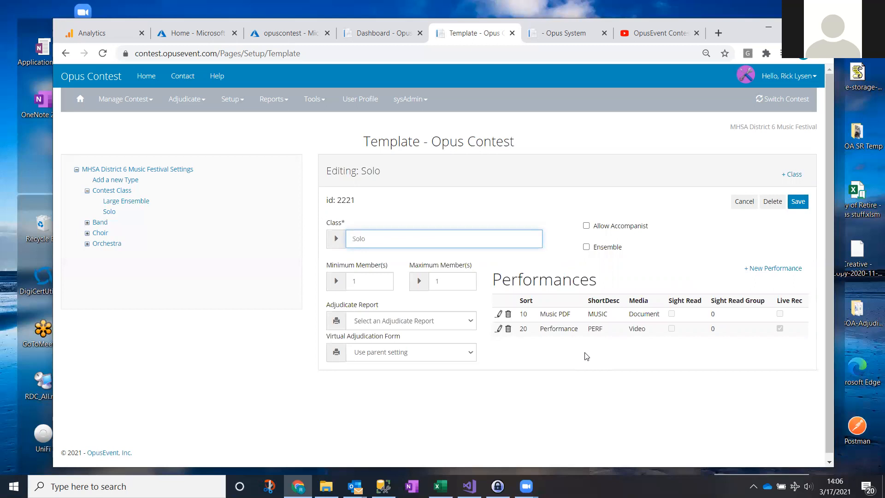
Open the Large Ensemble contest class and review its member limits and Performances list
{"action": "left_click", "coordinate": [124, 206]}
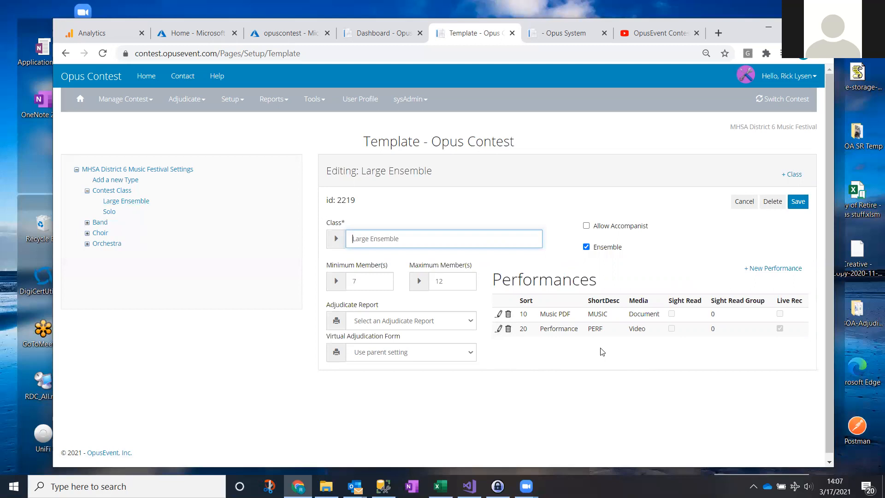
{"action": "left_click", "coordinate": [268, 346]}
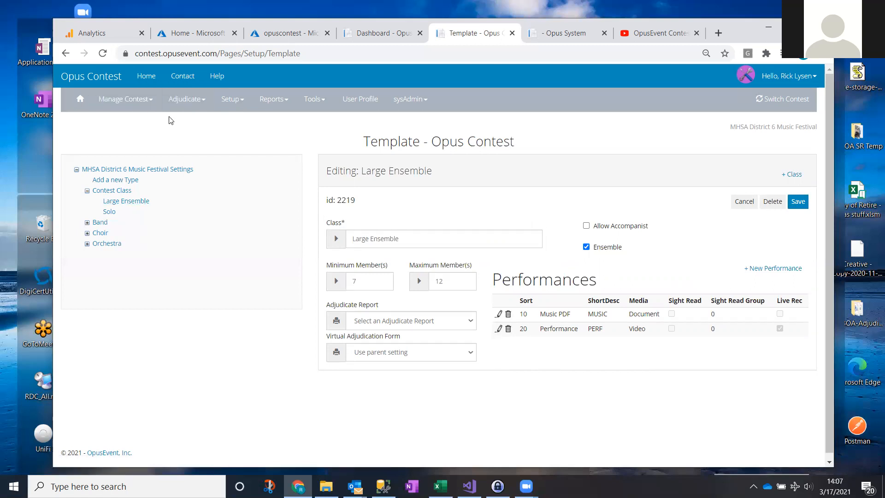
Open the Entry List and view the entries submitted by the listed director
{"action": "left_click", "coordinate": [136, 106]}
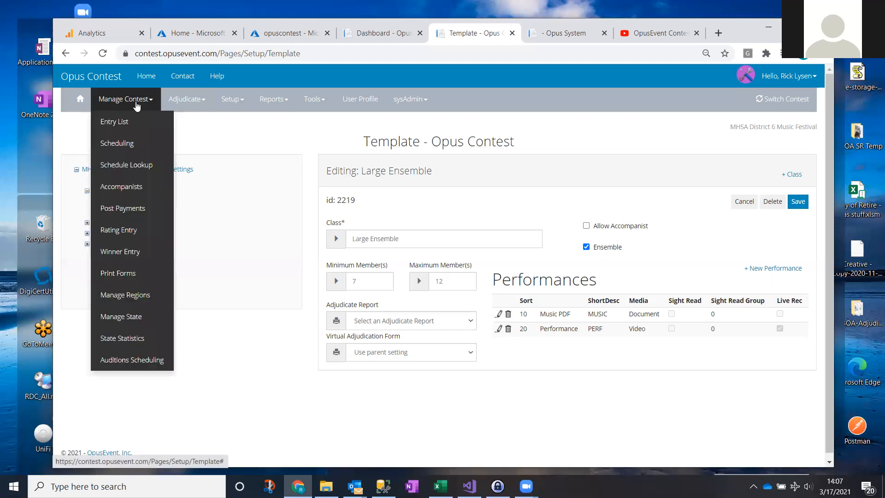
{"action": "left_click", "coordinate": [130, 125]}
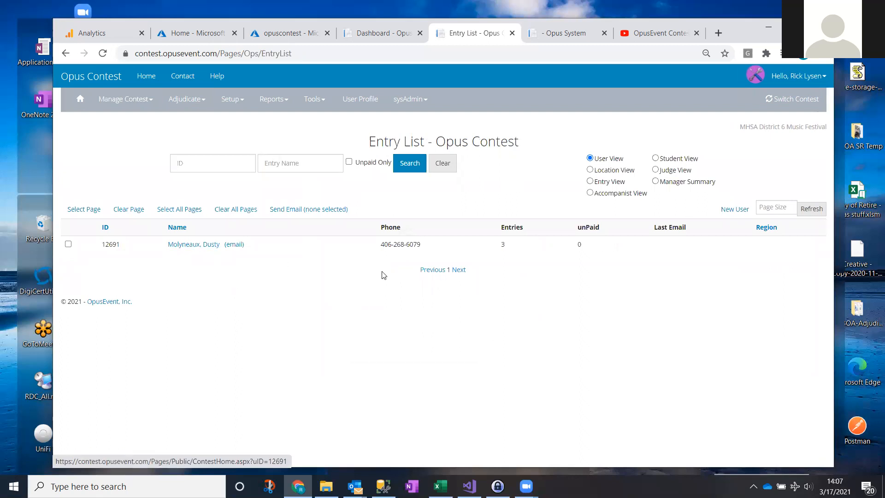
{"action": "left_click", "coordinate": [208, 250]}
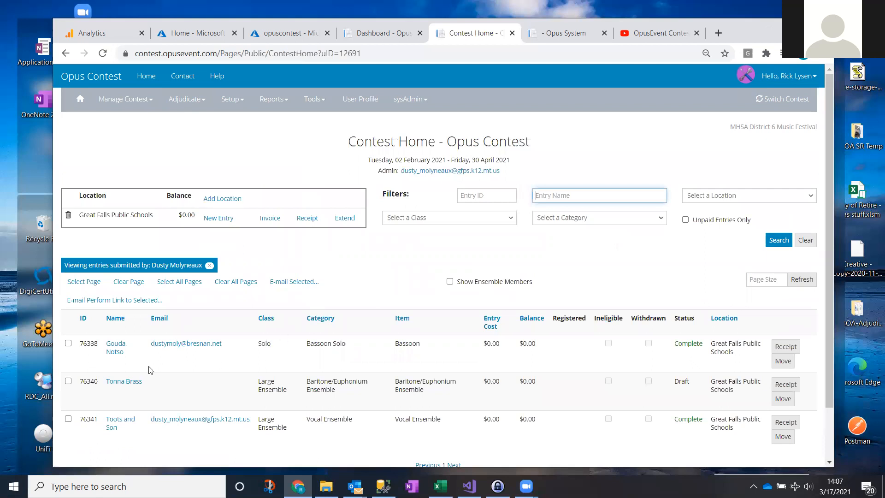
Review the e-mail form for sending a perform link to the Bassoon Solo entry, without sending it
{"action": "left_click", "coordinate": [68, 344]}
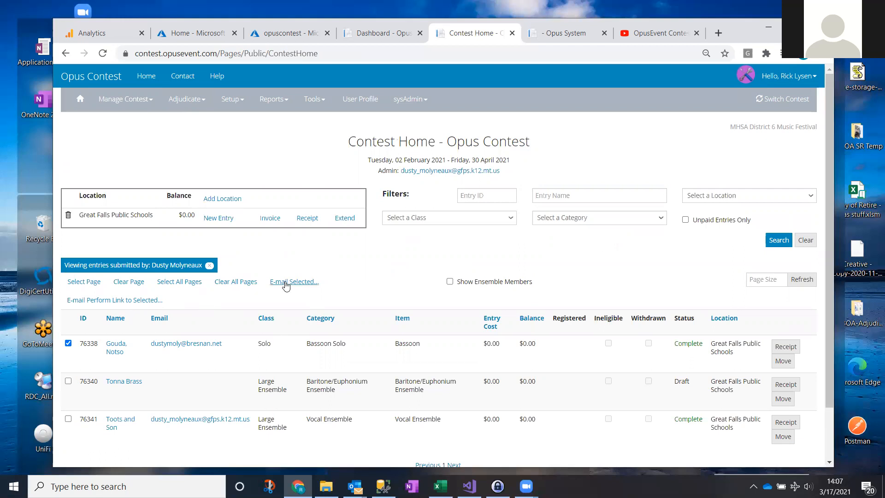
{"action": "left_click", "coordinate": [140, 304]}
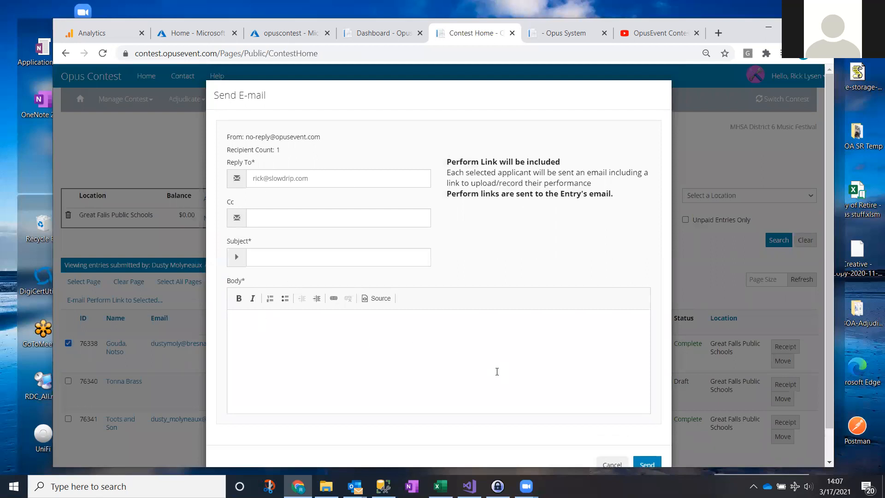
{"action": "left_click", "coordinate": [613, 464]}
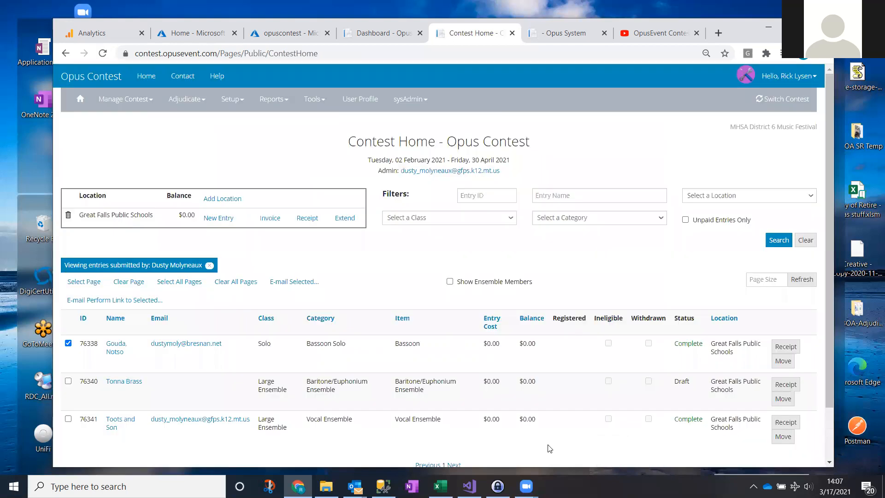
{"action": "left_click", "coordinate": [67, 344]}
Show the Entry List in Entry View and select the Bassoon Solo, Baritone/Euphonium Ensemble and Vocal Ensemble entries
{"action": "left_click", "coordinate": [131, 102]}
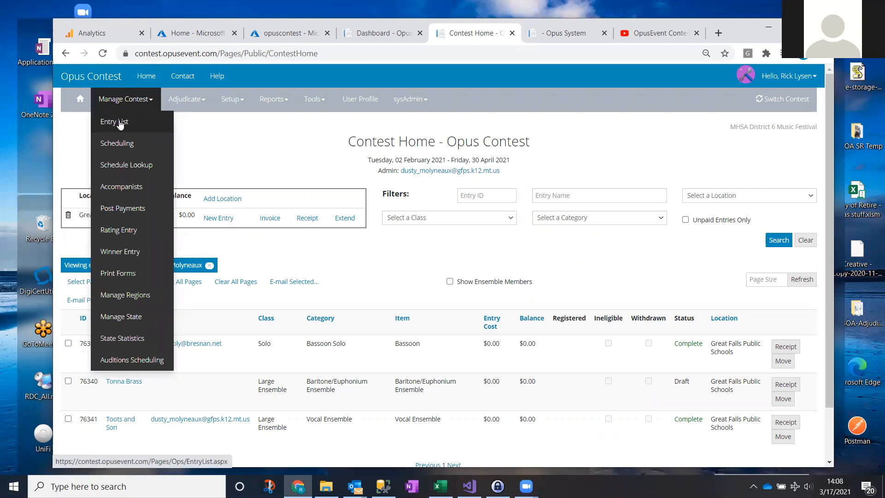
{"action": "left_click", "coordinate": [121, 125]}
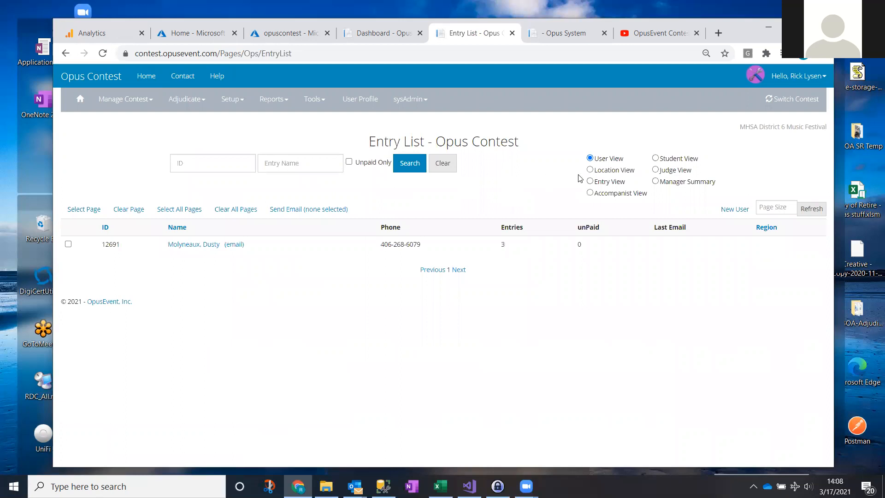
{"action": "left_click", "coordinate": [605, 184]}
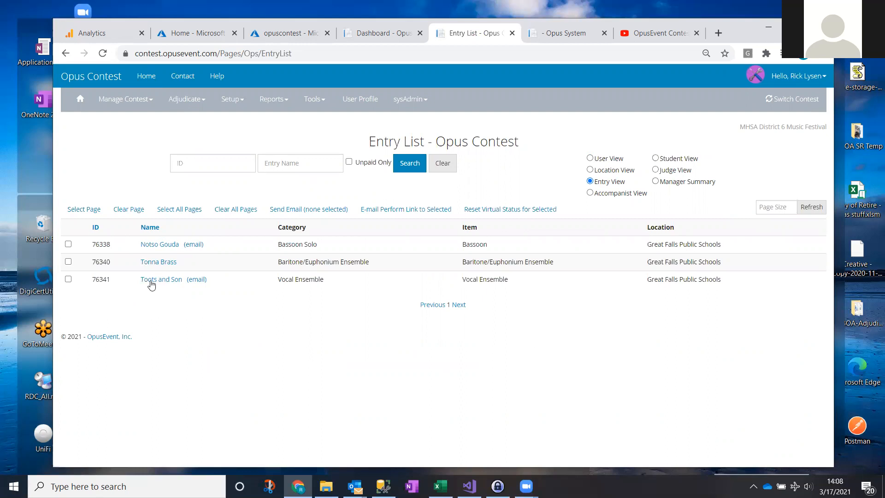
{"action": "left_click", "coordinate": [68, 244]}
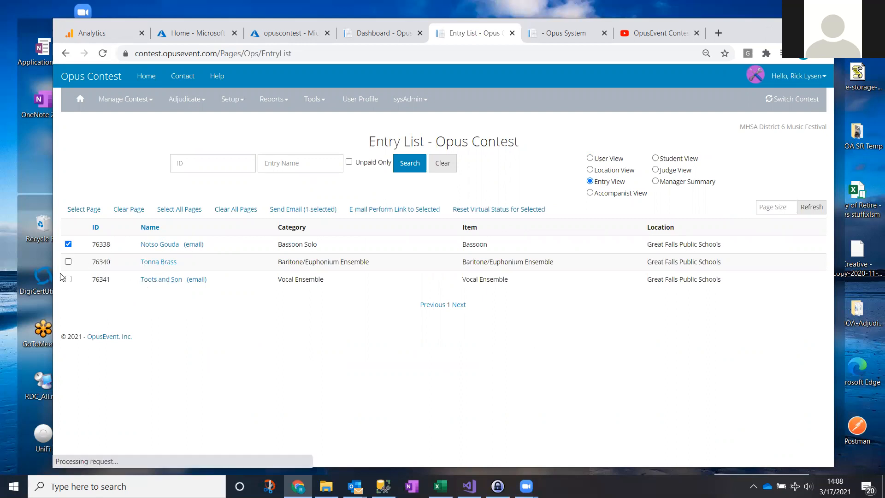
{"action": "left_click", "coordinate": [68, 261]}
{"action": "left_click", "coordinate": [68, 280]}
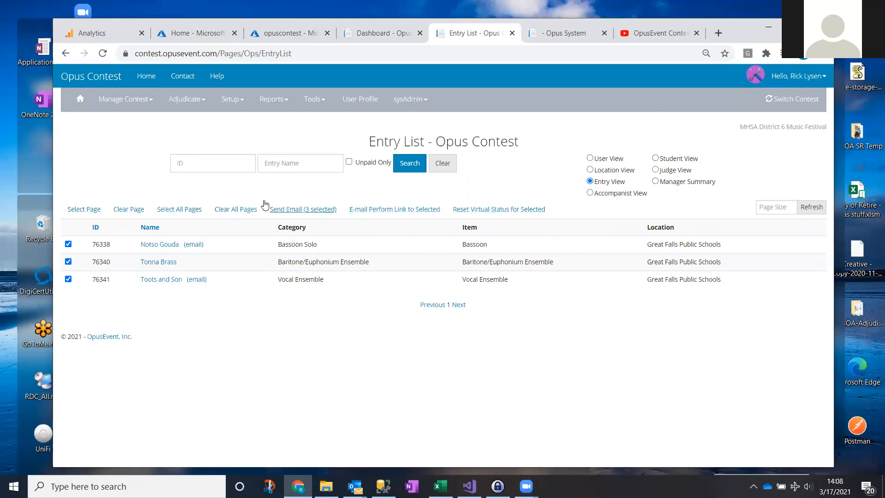
Open the Adjudicate Entries page and examine its timeslots, especially the Entries, Complete and Ready columns for Double Reeds
{"action": "left_click", "coordinate": [196, 105]}
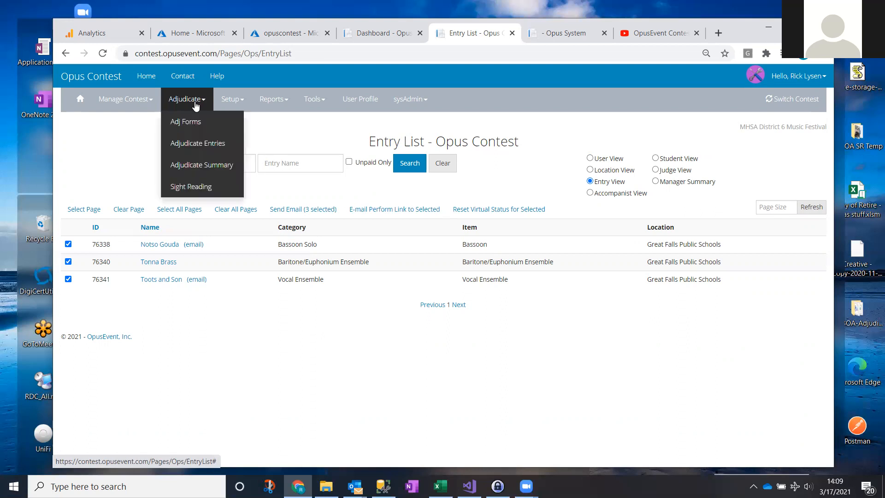
{"action": "left_click", "coordinate": [203, 147]}
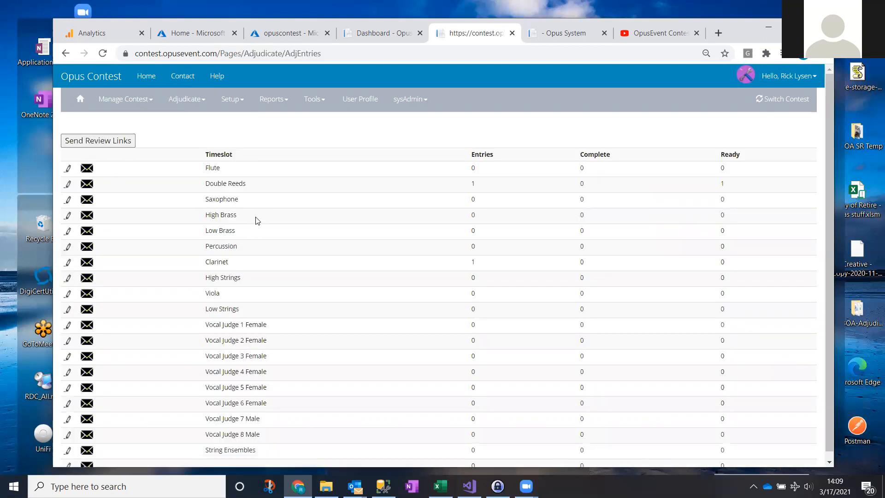
{"action": "scroll", "coordinate": [257, 225], "scroll_direction": "down", "scroll_amount": 1}
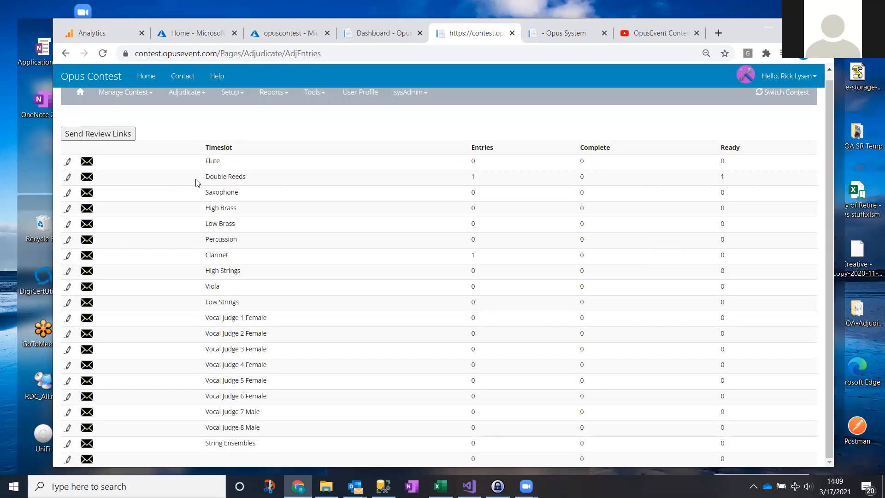
{"action": "left_click_drag", "start_coordinate": [205, 176], "coordinate": [255, 178]}
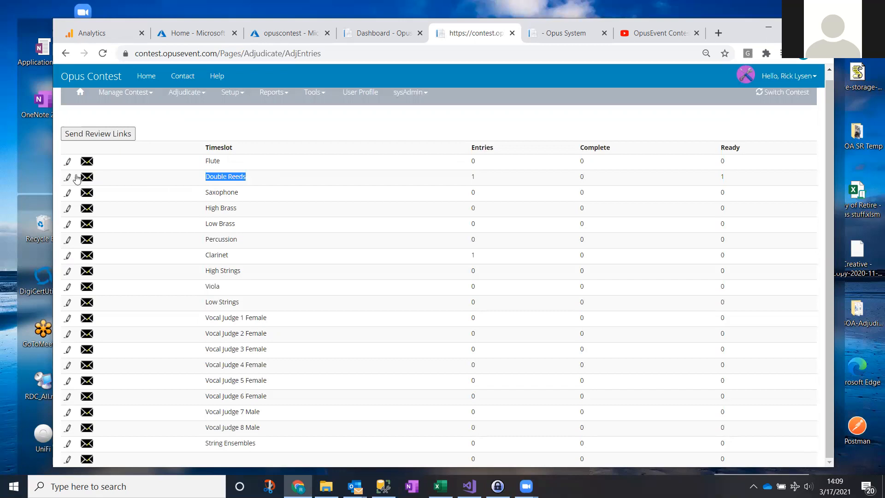
{"action": "left_click_drag", "start_coordinate": [63, 179], "coordinate": [742, 185]}
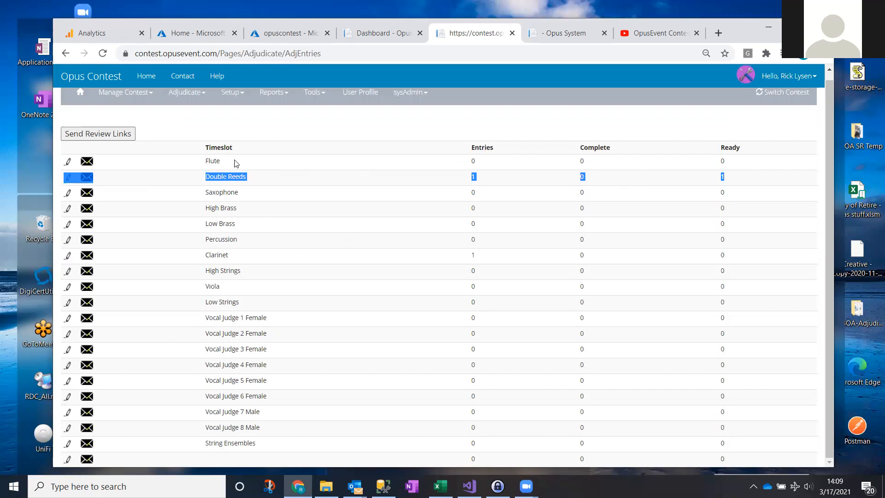
{"action": "left_click_drag", "start_coordinate": [65, 164], "coordinate": [547, 182]}
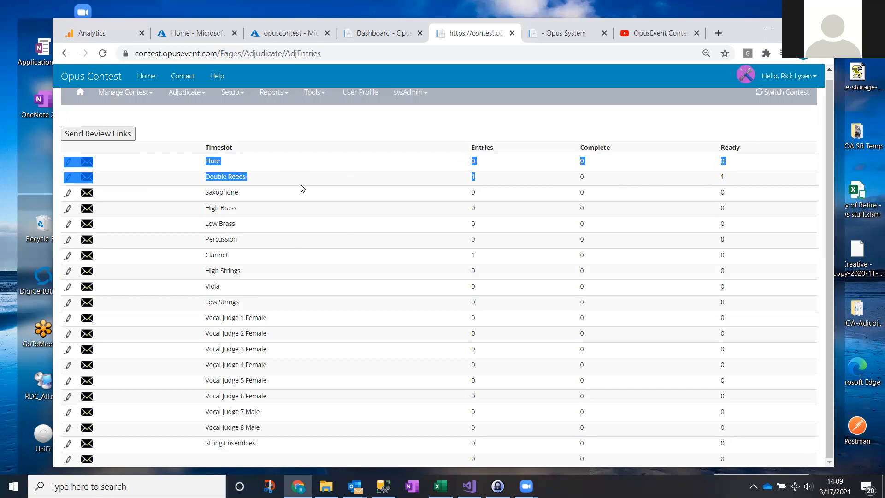
{"action": "left_click", "coordinate": [296, 201]}
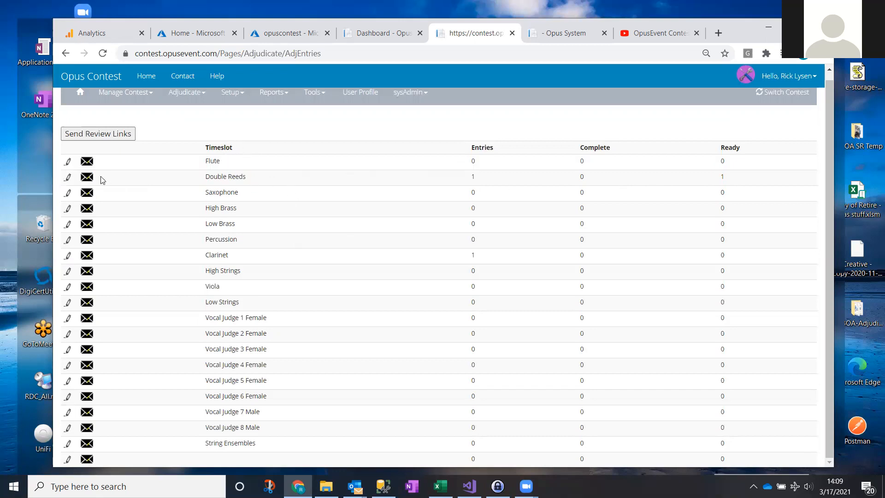
{"action": "double_click", "coordinate": [481, 177]}
{"action": "left_click", "coordinate": [575, 180]}
{"action": "double_click", "coordinate": [575, 179]}
{"action": "double_click", "coordinate": [720, 179]}
Open the Double Reeds timeslot and view the bassoon entry's adjudication page with its video, music document and form
{"action": "left_click", "coordinate": [68, 177]}
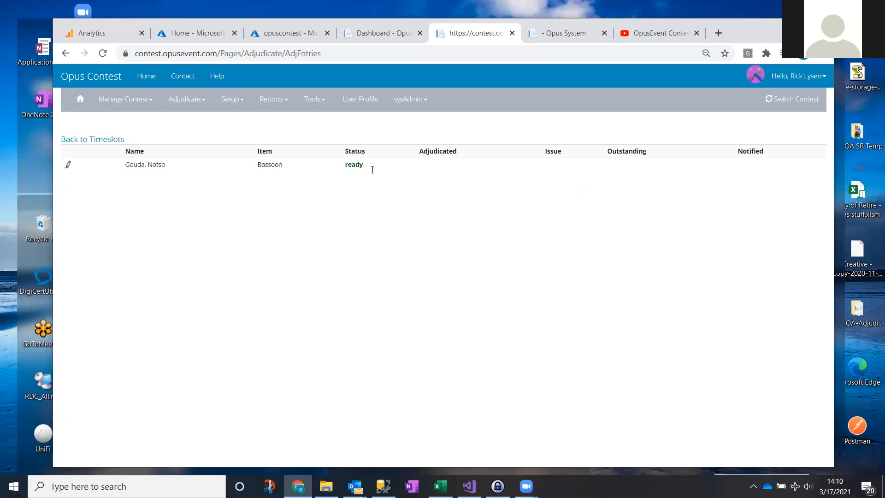
{"action": "left_click", "coordinate": [69, 166]}
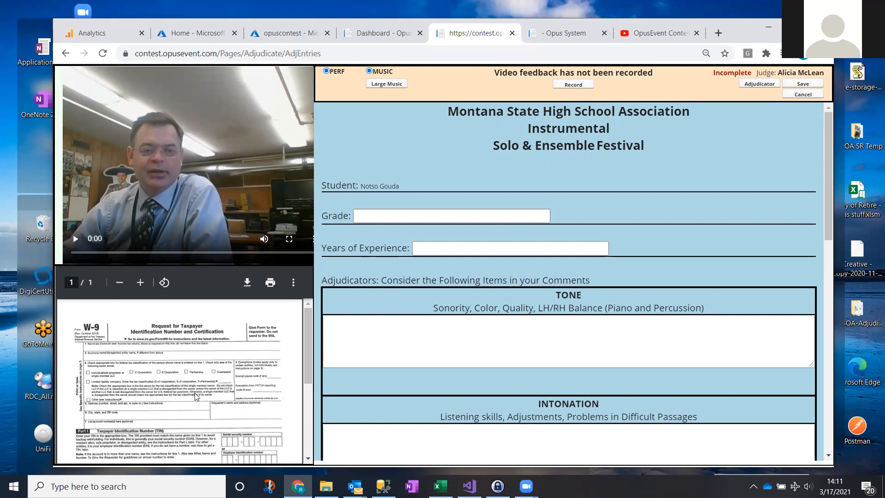
{"action": "mouse_move", "coordinate": [310, 367]}
{"action": "left_mouse_down"}
{"action": "mouse_move", "coordinate": [311, 444]}
{"action": "mouse_move", "coordinate": [304, 364]}
{"action": "left_mouse_up"}
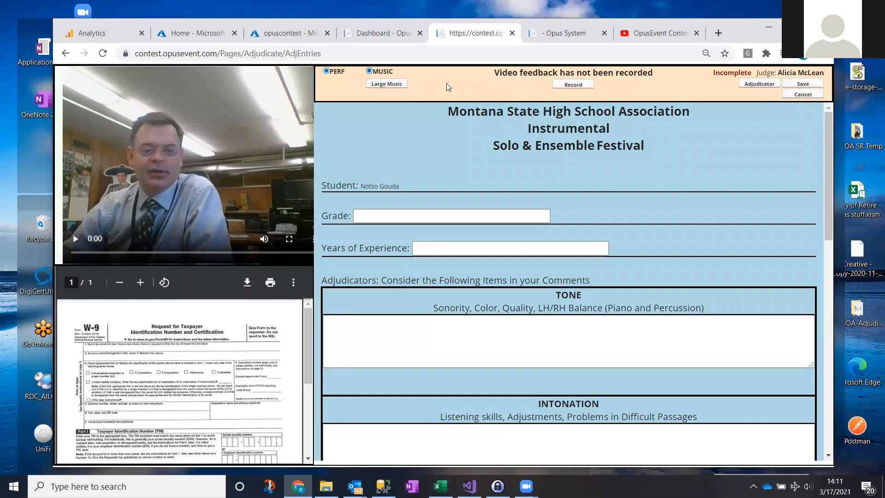
Review the Adjudicator Settings for flagging a performance issue or an outstanding performance, and close them unchanged
{"action": "left_click", "coordinate": [582, 88]}
{"action": "left_click", "coordinate": [754, 85]}
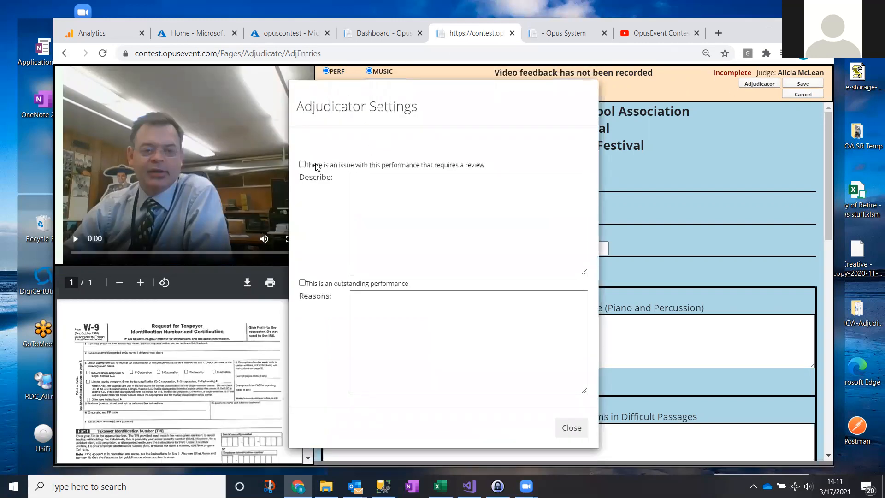
{"action": "left_click", "coordinate": [375, 217]}
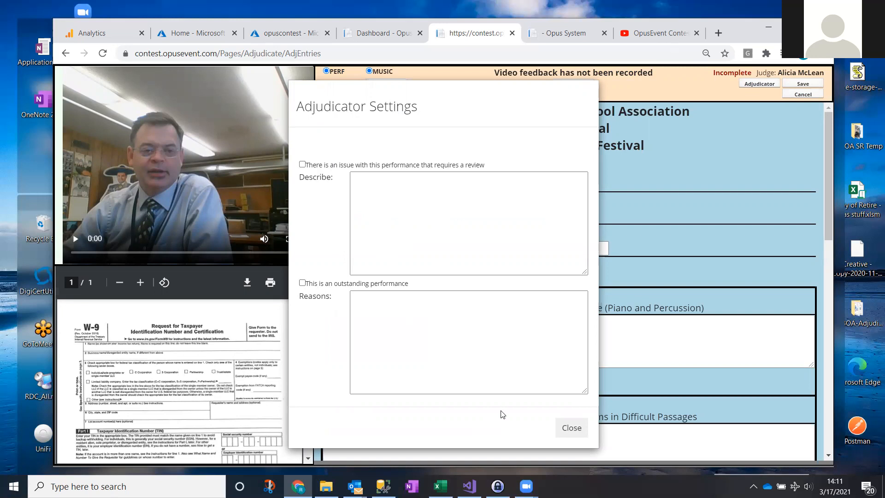
{"action": "left_click", "coordinate": [572, 429]}
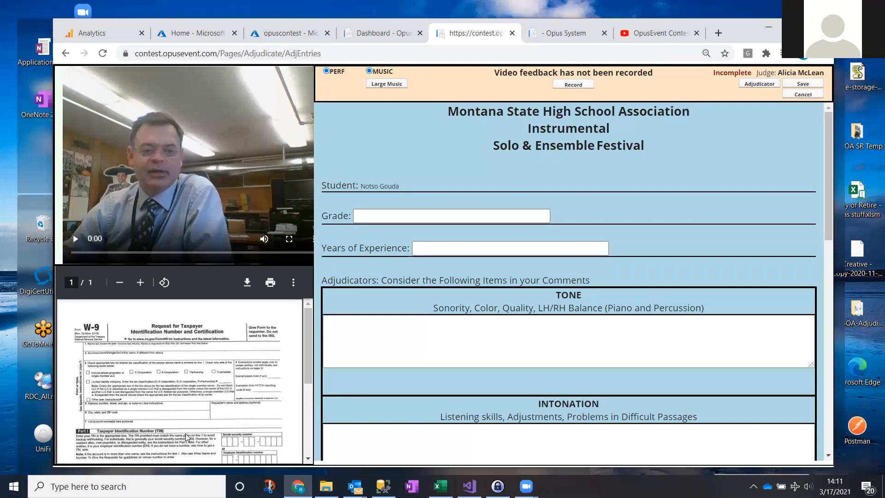
View the bassoon entry's music document enlarged, return to the adjudication form and look over its header and Tone sections
{"action": "left_click", "coordinate": [392, 84]}
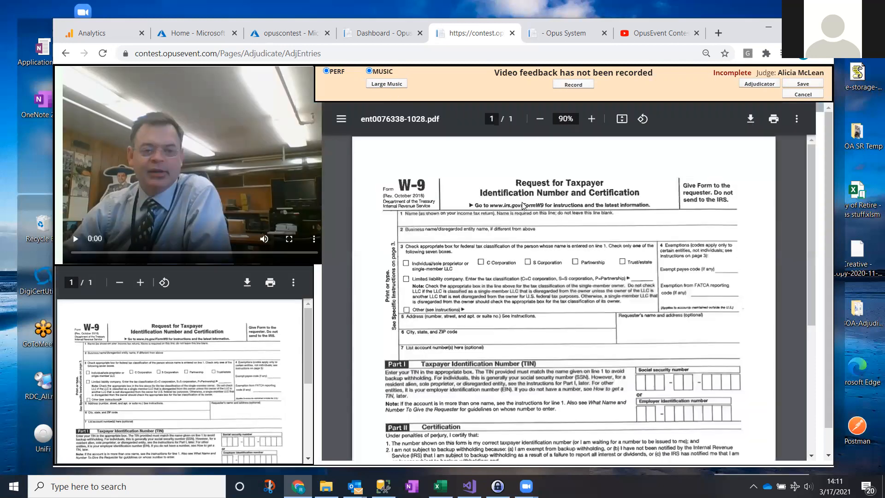
{"action": "left_click", "coordinate": [394, 87]}
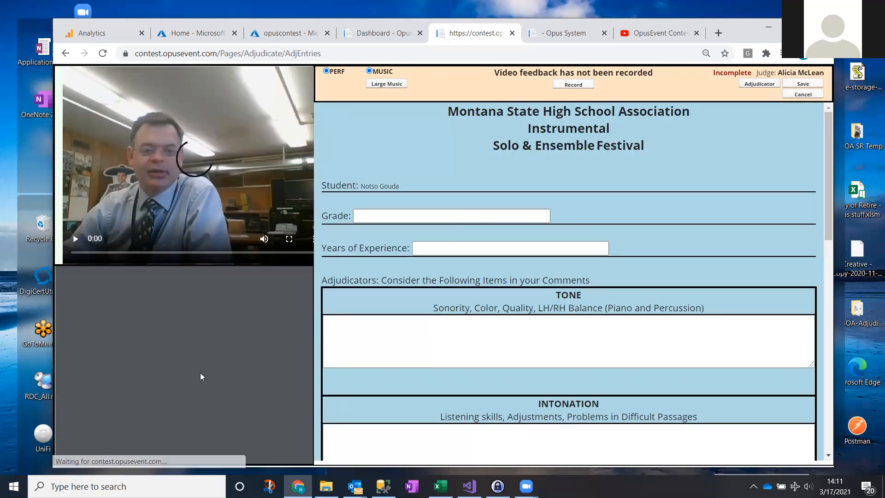
{"action": "scroll", "coordinate": [312, 365], "scroll_direction": "down", "scroll_amount": 5}
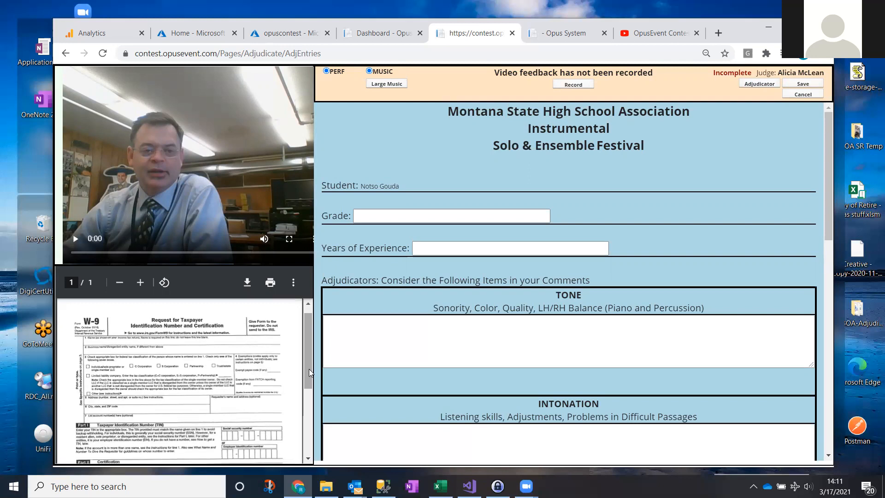
{"action": "scroll", "coordinate": [306, 375], "scroll_direction": "up", "scroll_amount": 5}
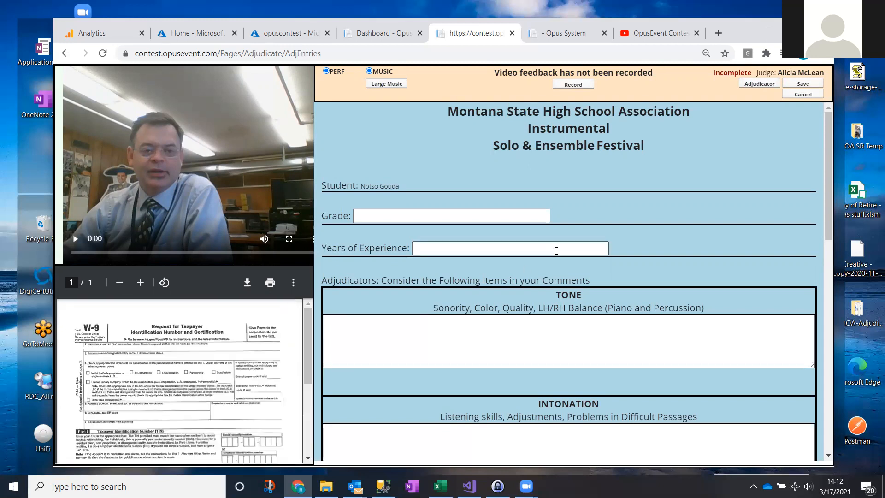
{"action": "left_click_drag", "start_coordinate": [376, 115], "coordinate": [608, 385]}
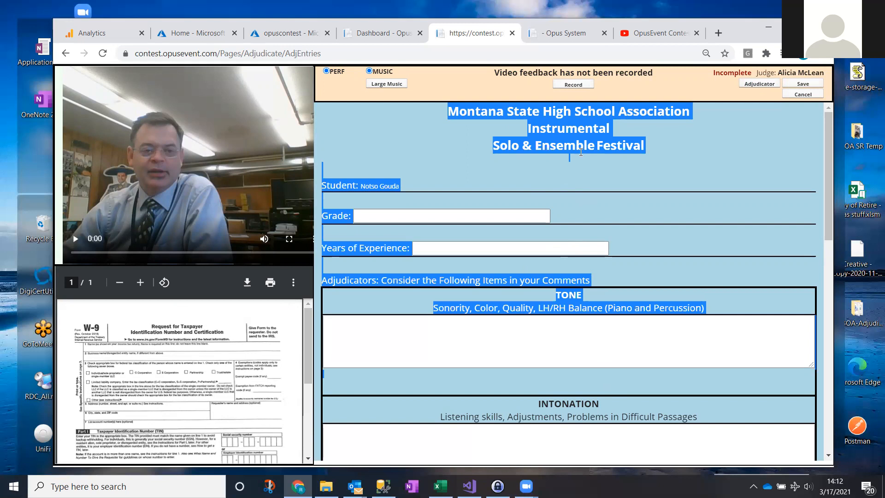
Look through the bassoon adjudication form's comment sections, including Tone, Intonation, Rhythm, Balance / Blend, Technique and Interpretation
{"action": "left_click", "coordinate": [577, 166]}
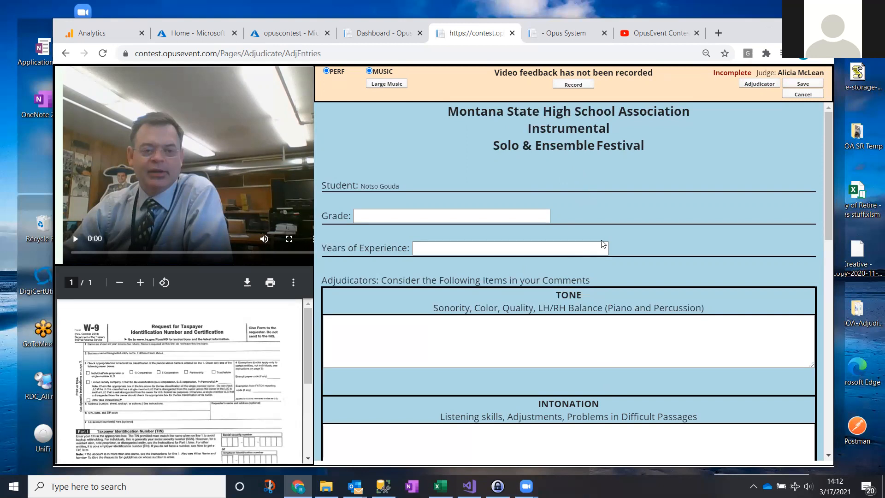
{"action": "scroll", "coordinate": [601, 240], "scroll_direction": "down", "scroll_amount": 4}
{"action": "scroll", "coordinate": [611, 225], "scroll_direction": "up", "scroll_amount": 4}
{"action": "scroll", "coordinate": [628, 242], "scroll_direction": "down", "scroll_amount": 1}
{"action": "scroll", "coordinate": [609, 233], "scroll_direction": "down", "scroll_amount": 4}
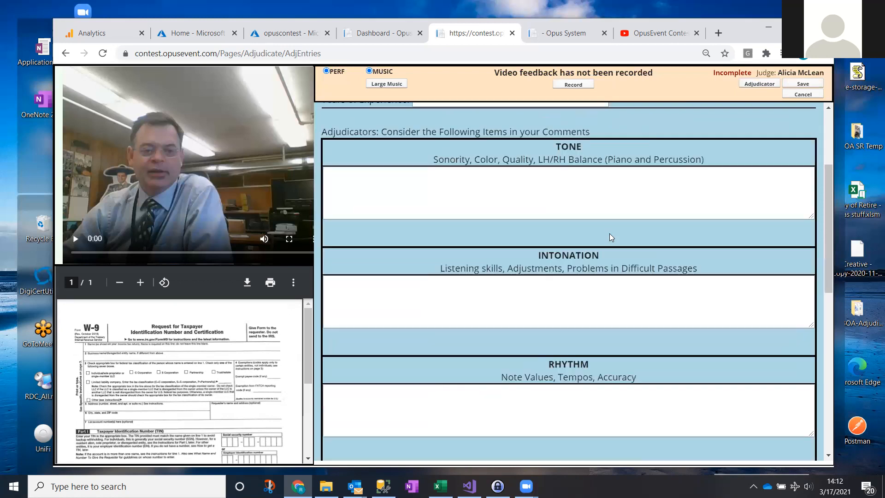
{"action": "scroll", "coordinate": [613, 234], "scroll_direction": "up", "scroll_amount": 4}
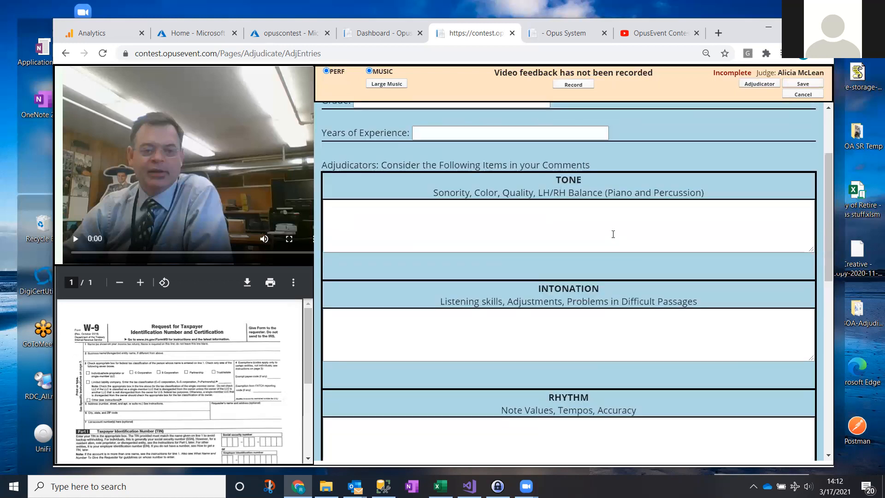
{"action": "left_click", "coordinate": [417, 280]}
{"action": "left_click", "coordinate": [427, 372]}
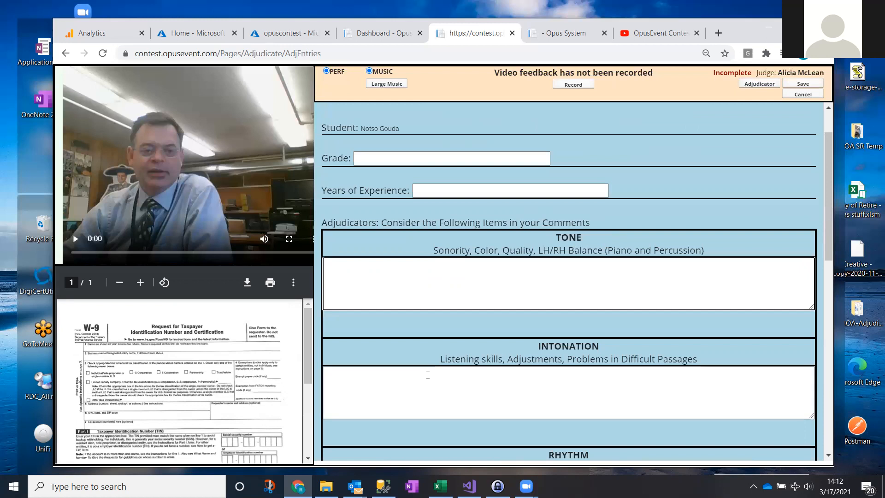
{"action": "scroll", "coordinate": [557, 350], "scroll_direction": "down", "scroll_amount": 3}
{"action": "scroll", "coordinate": [563, 347], "scroll_direction": "down", "scroll_amount": 6}
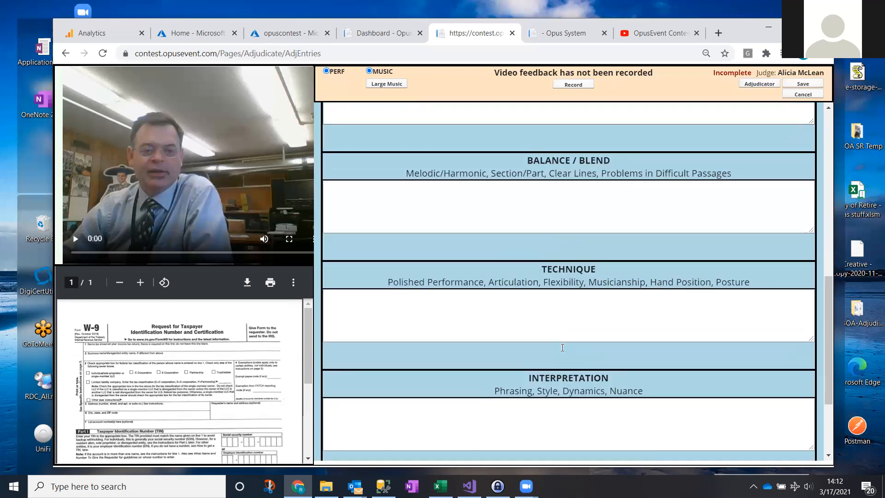
{"action": "scroll", "coordinate": [561, 343], "scroll_direction": "up", "scroll_amount": 10}
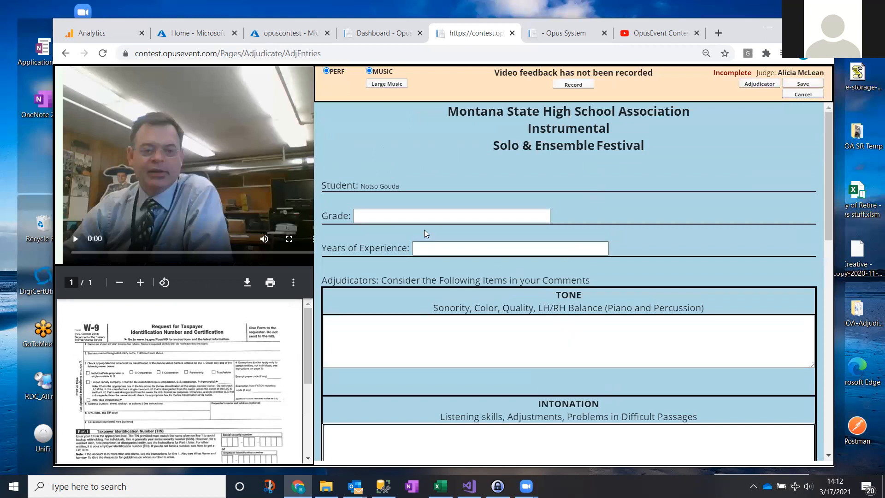
Check the form's Grade and Years of Experience fields, and cancel the bassoon adjudication without entering anything
{"action": "left_click", "coordinate": [369, 217]}
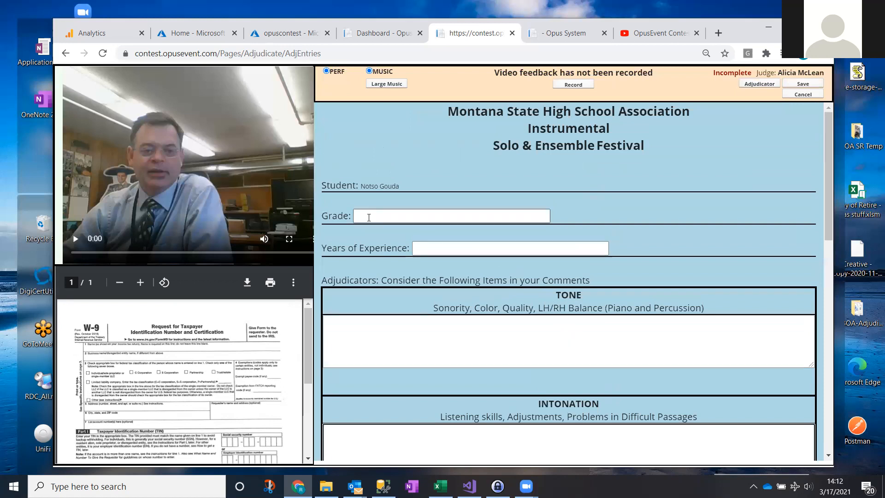
{"action": "left_click", "coordinate": [457, 248]}
{"action": "left_click", "coordinate": [662, 252]}
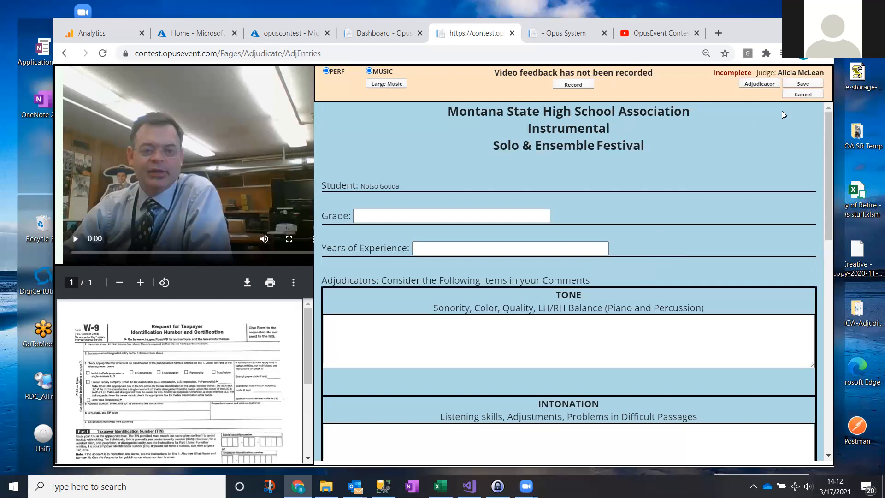
{"action": "left_click", "coordinate": [803, 95]}
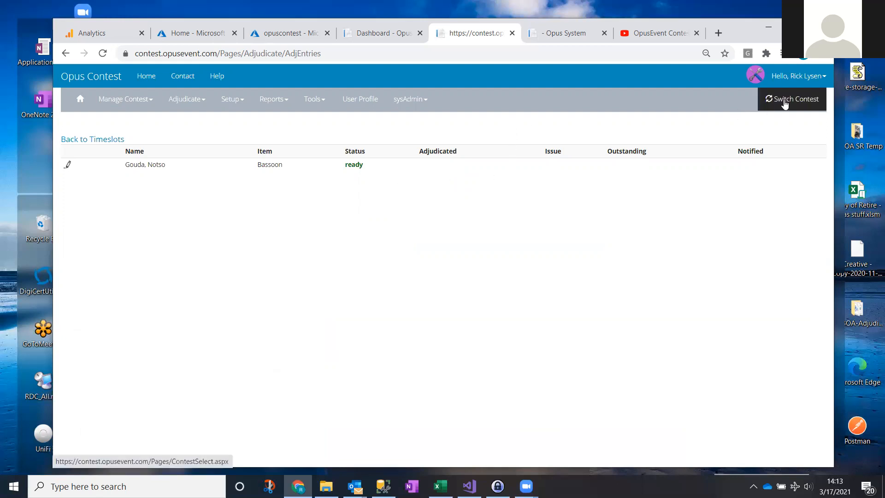
Switch contests by searching for "00" and select MSBOA Virtual Solo & Ensemble Festival District 00 High School 2021
{"action": "left_click", "coordinate": [785, 99]}
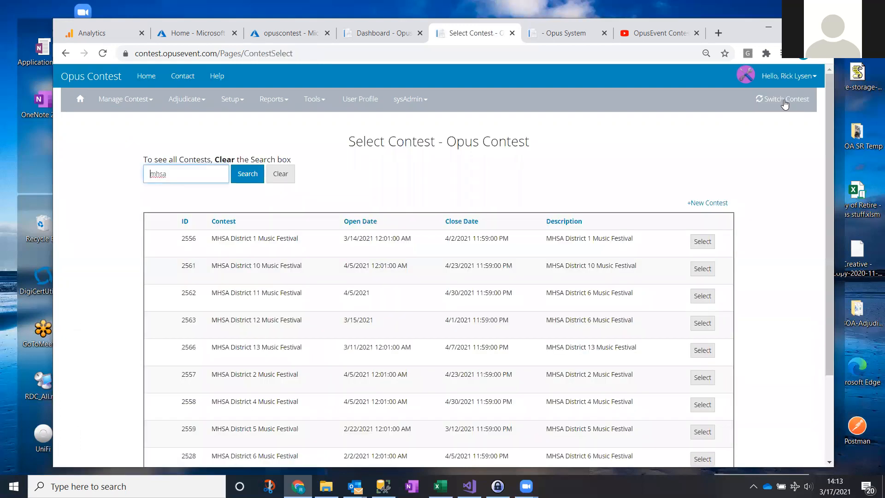
{"action": "key", "text": "BackSpace"}
{"action": "key", "text": "BackSpace"}
{"action": "key", "text": "BackSpace"}
{"action": "key", "text": "BackSpace"}
{"action": "type", "text": "00"}
{"action": "key", "text": "Return"}
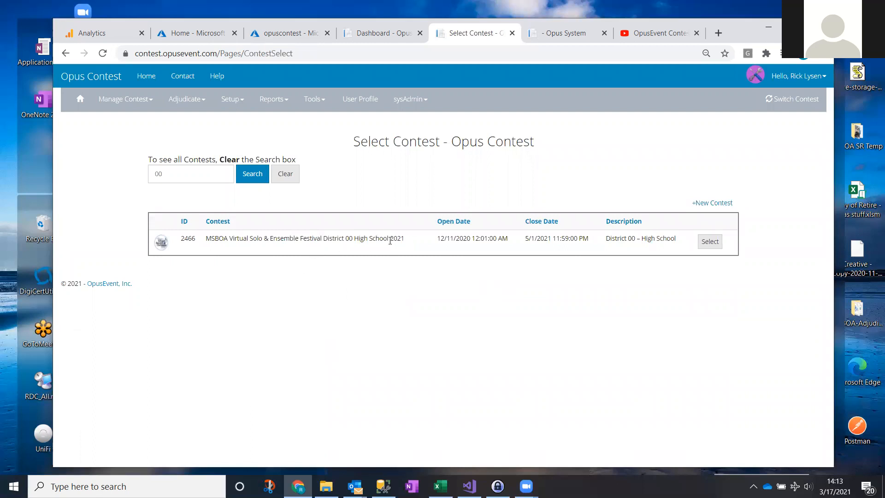
{"action": "left_click", "coordinate": [709, 241]}
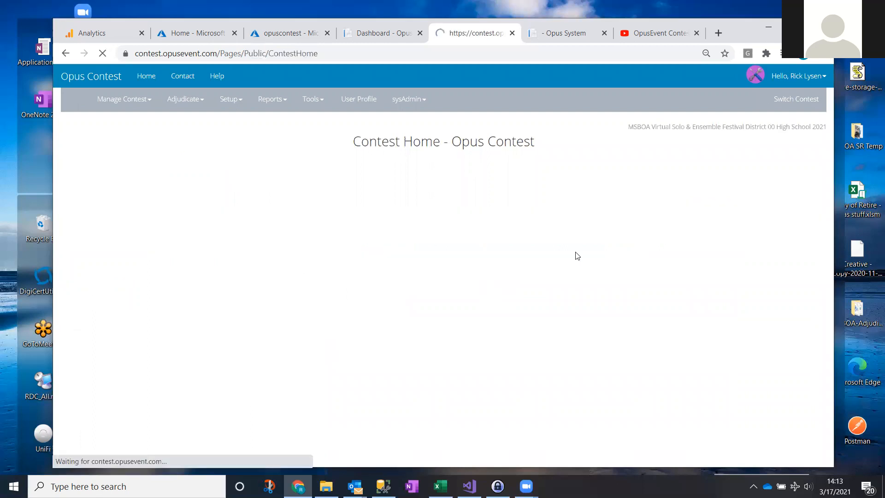
Open the 05 Saxophones Solos and Ens. timeslot for adjudication and examine its entries' statuses, including the Saxophone Ensemble without music
{"action": "left_click", "coordinate": [194, 101]}
{"action": "left_click", "coordinate": [192, 143]}
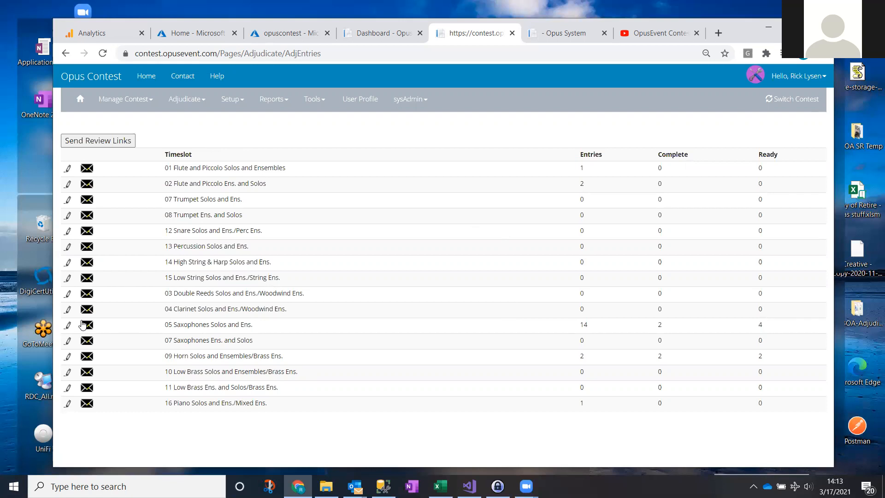
{"action": "left_click", "coordinate": [68, 325]}
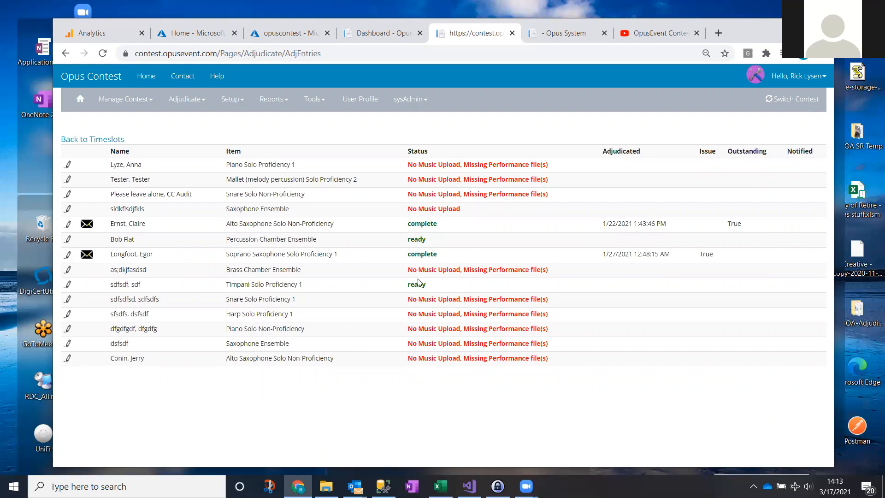
{"action": "left_click_drag", "start_coordinate": [471, 211], "coordinate": [404, 209]}
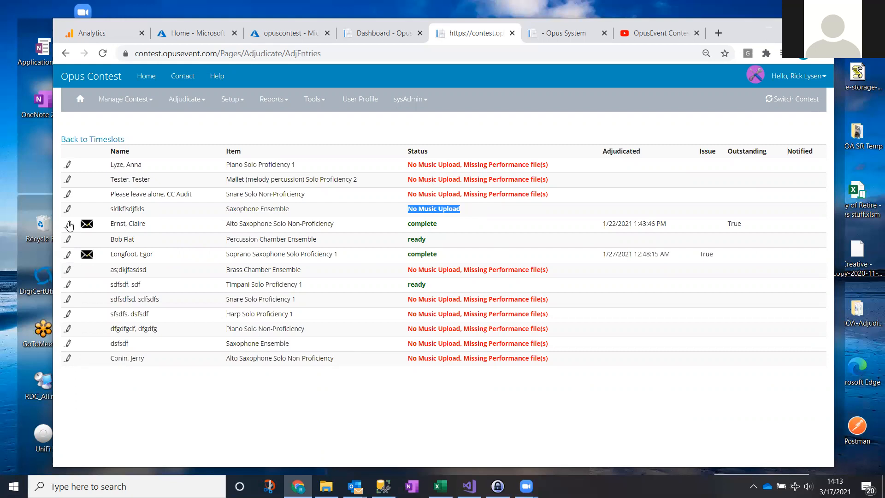
Open the Soprano Saxophone Solo Proficiency 1 entry, review its completed proficiency form's scores and sections, and close it without saving
{"action": "left_click", "coordinate": [67, 254]}
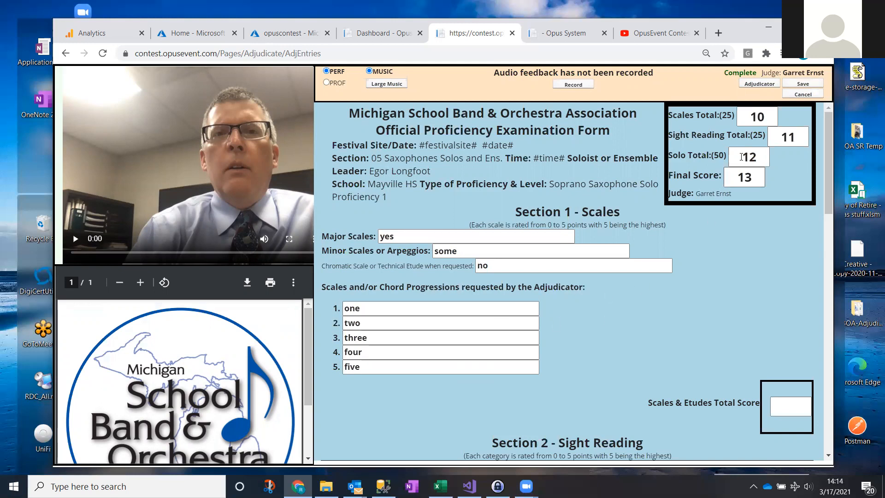
{"action": "scroll", "coordinate": [632, 364], "scroll_direction": "down", "scroll_amount": 5}
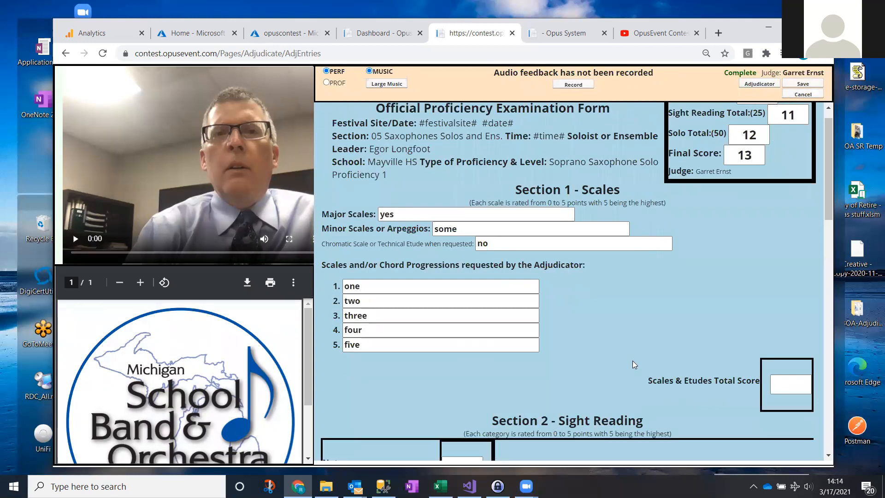
{"action": "scroll", "coordinate": [623, 366], "scroll_direction": "up", "scroll_amount": 5}
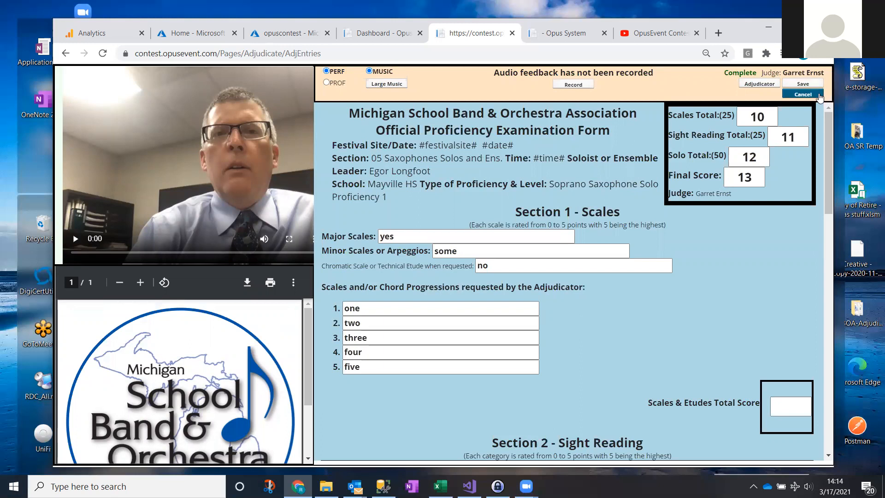
{"action": "scroll", "coordinate": [582, 304], "scroll_direction": "down", "scroll_amount": 12}
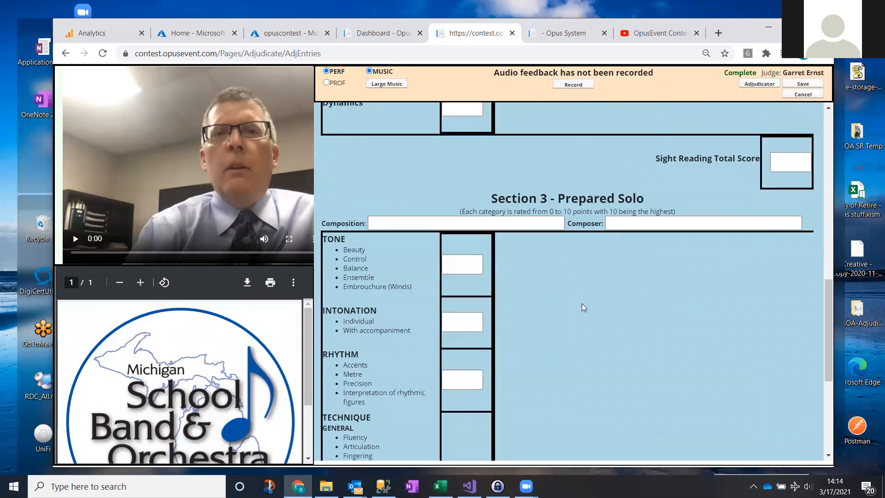
{"action": "scroll", "coordinate": [582, 304], "scroll_direction": "down", "scroll_amount": 5}
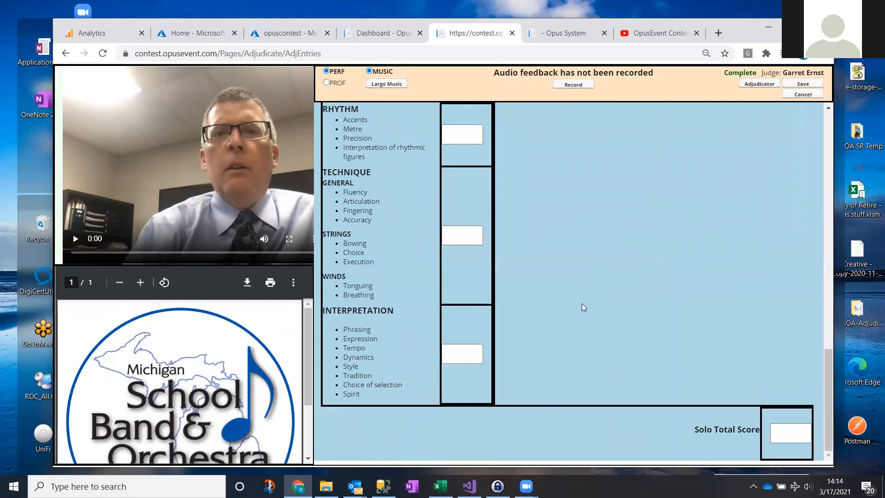
{"action": "scroll", "coordinate": [581, 304], "scroll_direction": "up", "scroll_amount": 17}
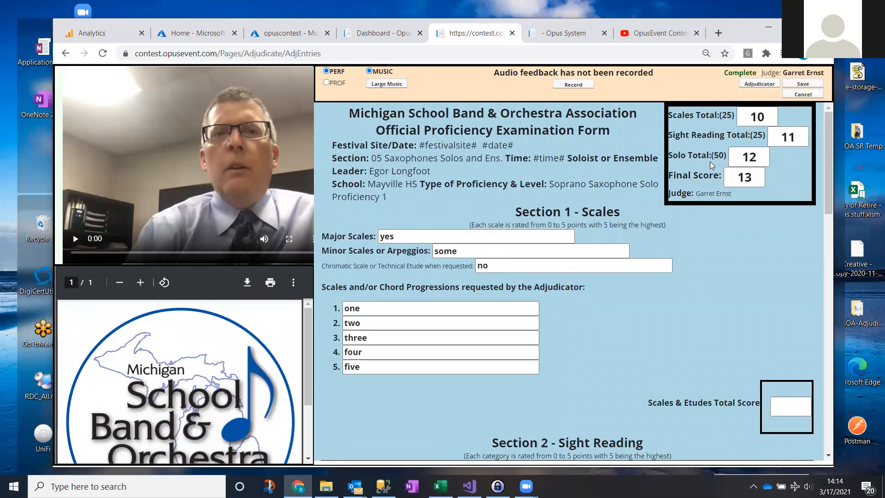
{"action": "left_click", "coordinate": [803, 94]}
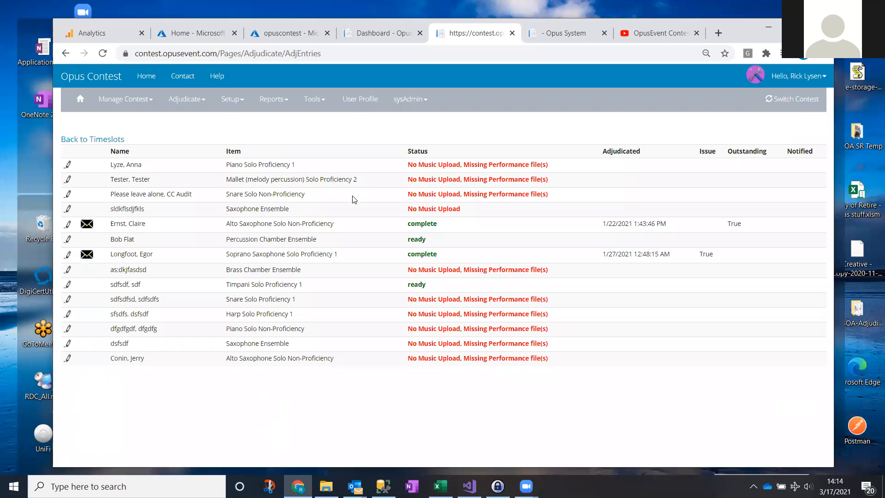